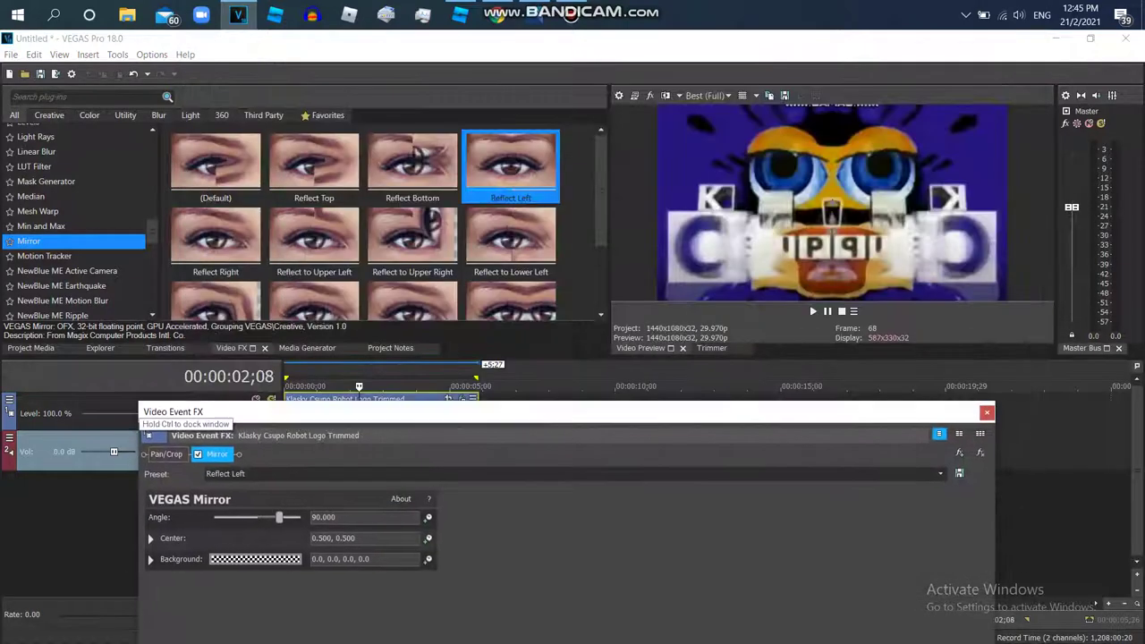
- Add a second Mirror effect with the Reflect Bottom preset and a Pinch/Punch effect with the Maximum Pinch preset to the clip
double_click(412, 161)
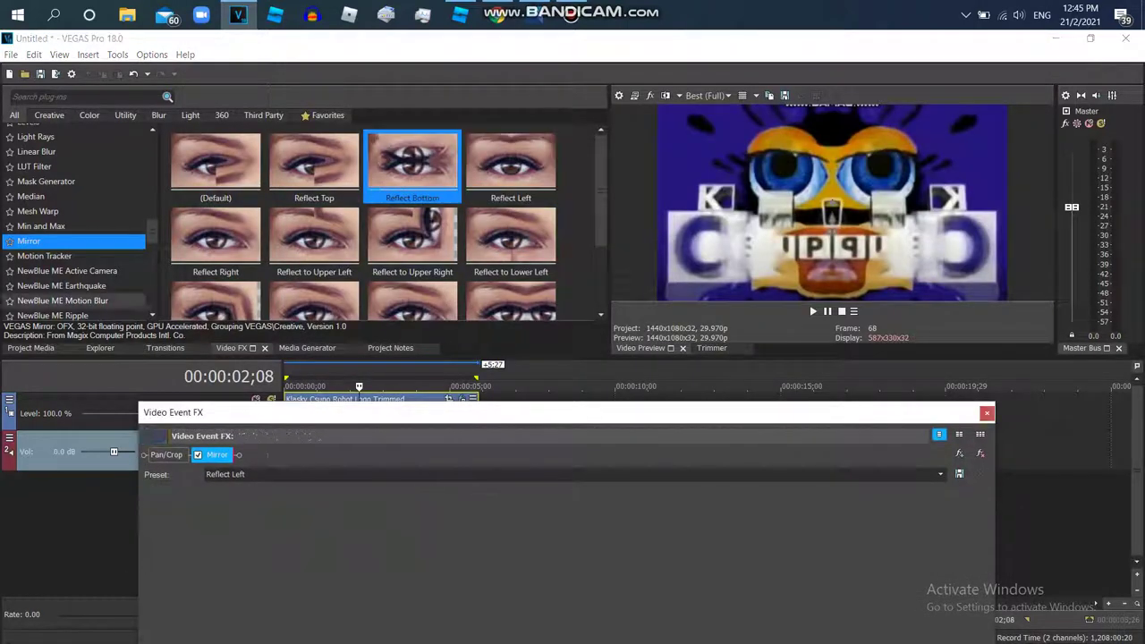
left_click(143, 226)
left_click_drag(152, 232, 153, 266)
left_click(54, 175)
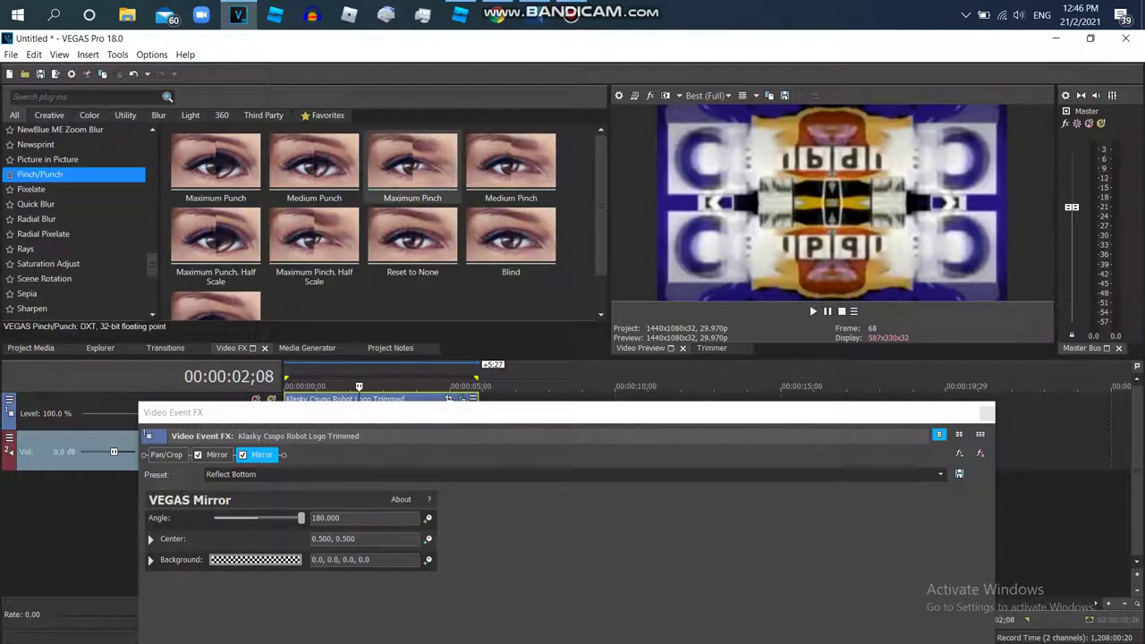
double_click(412, 161)
- Add a Gradient Map effect with the Devil's Blast preset at the start of the clip's effect chain
left_click_drag(152, 266, 152, 209)
left_click(42, 200)
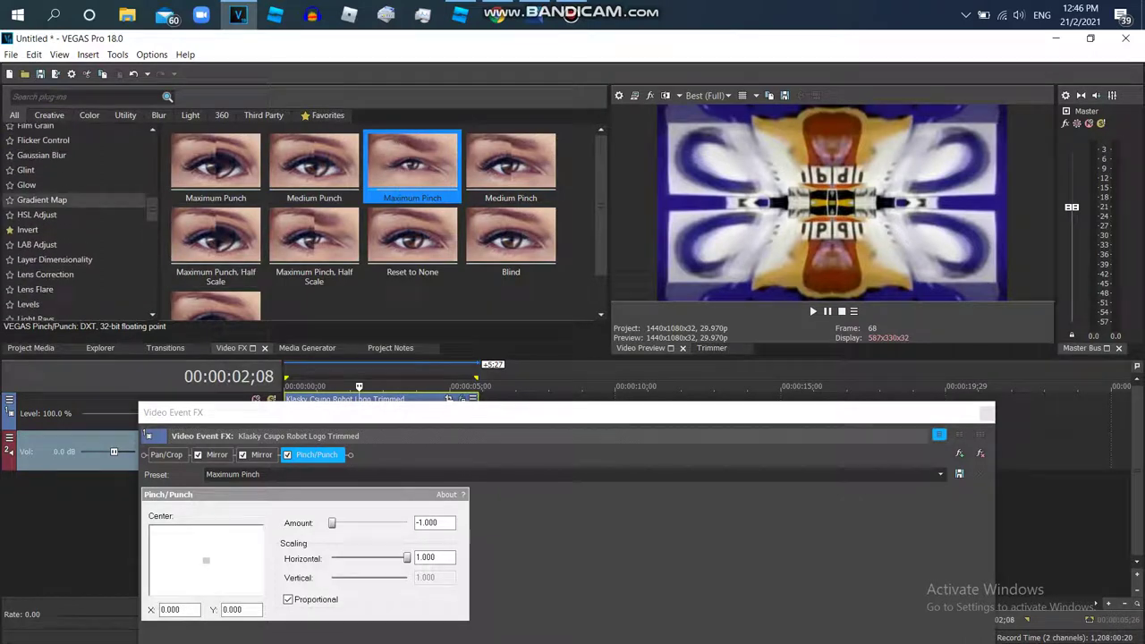
scroll(511, 168, "down", 3)
scroll(510, 168, "up", 1)
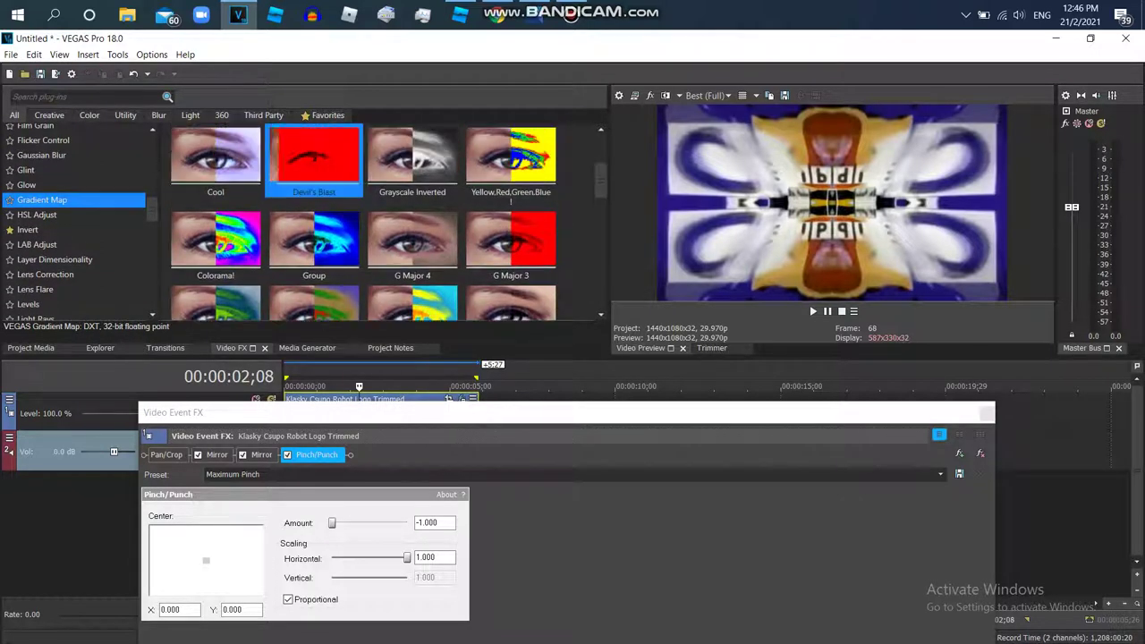
double_click(313, 161)
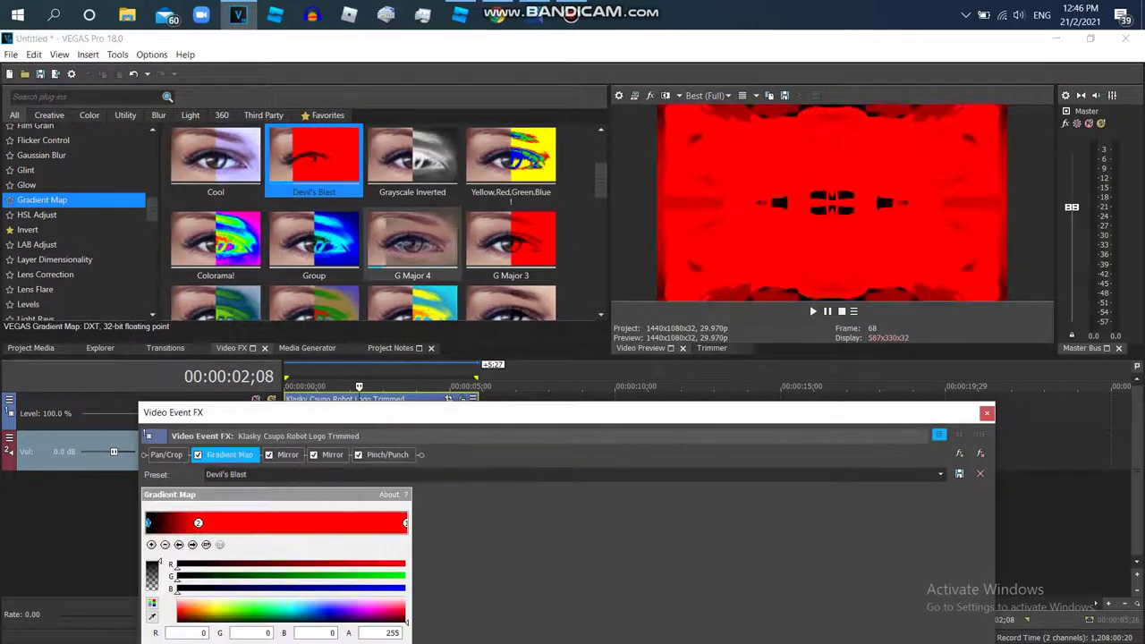
- Add a G Major 4 Gradient Map ahead of the Devil's Blast one and preview the clip at 00:00:01;24
double_click(412, 239)
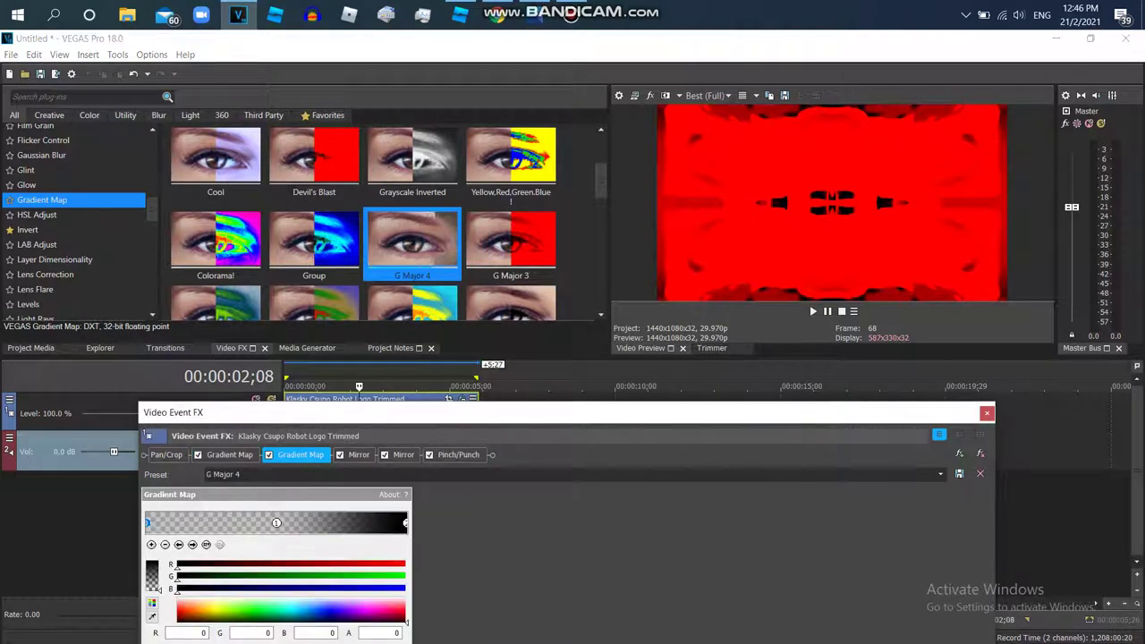
left_click_drag(301, 455, 230, 455)
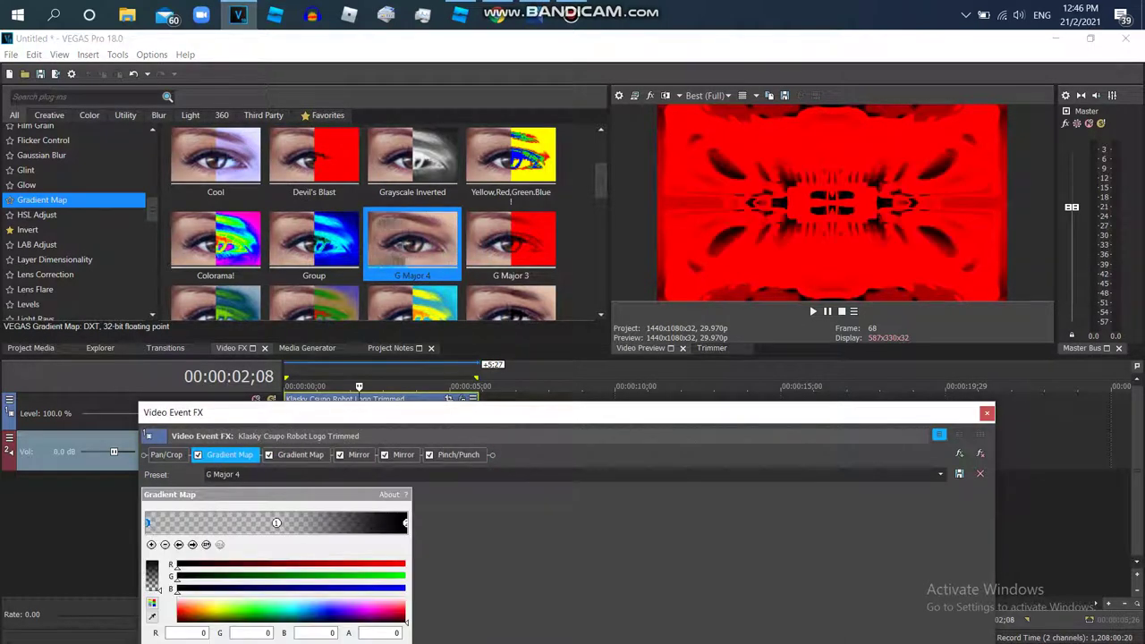
left_click(335, 387)
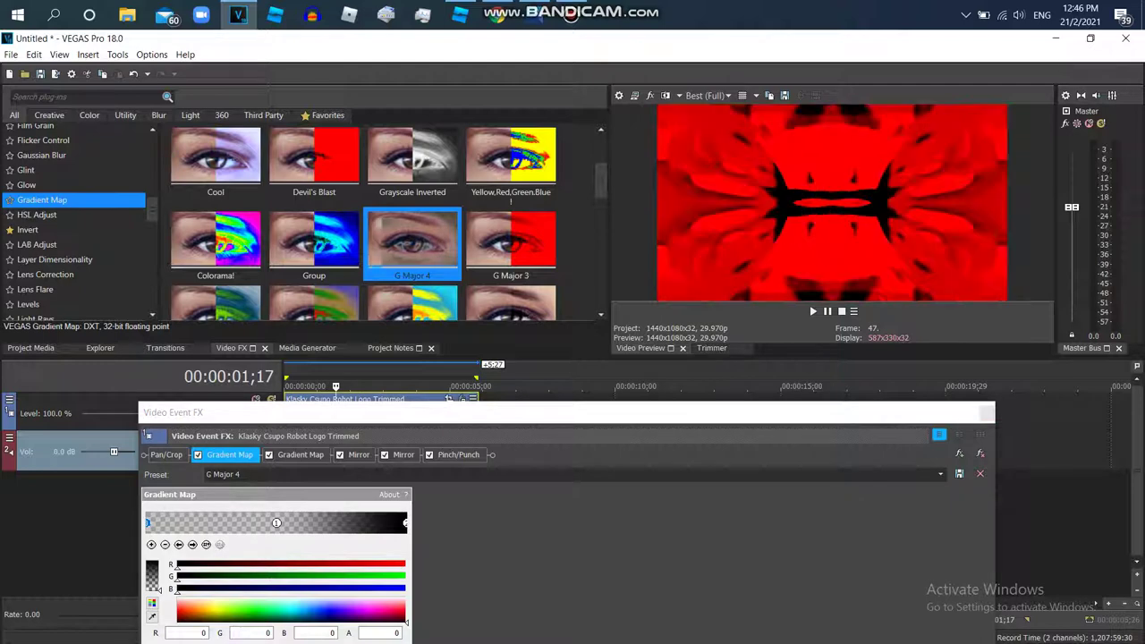
left_click(339, 386)
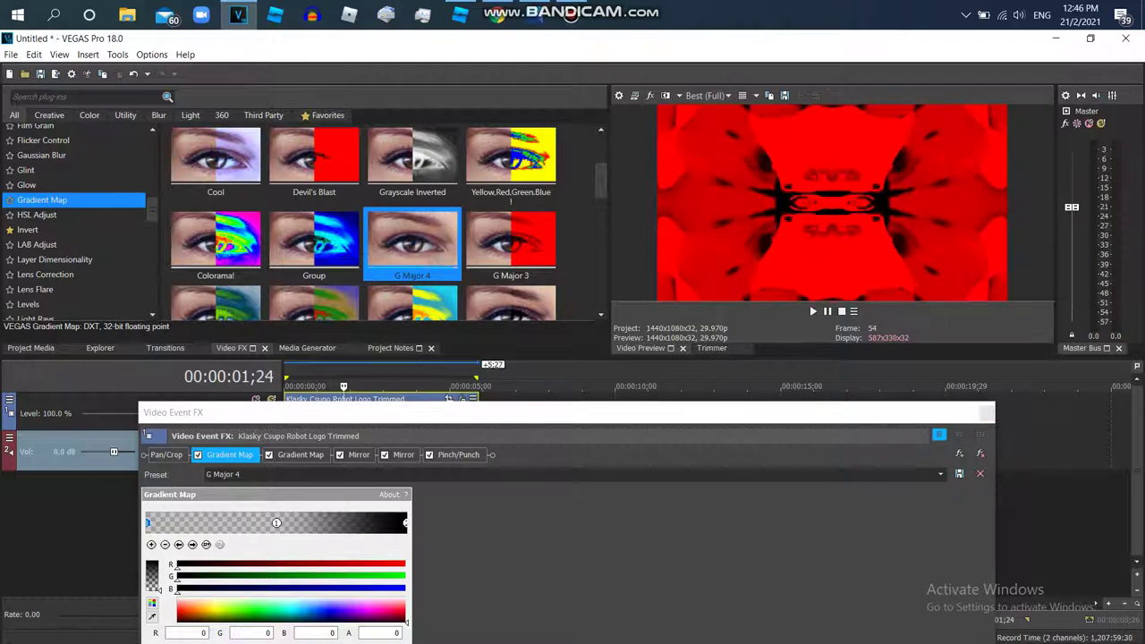
- Add the NewBlue ME Earthquake effect with the Big One preset first in the chain and preview the clip's first frame
mouse_move(152, 209)
left_mouse_down()
mouse_move(152, 199)
mouse_move(152, 226)
mouse_move(152, 199)
left_mouse_up()
scroll(74, 211, "down", 6)
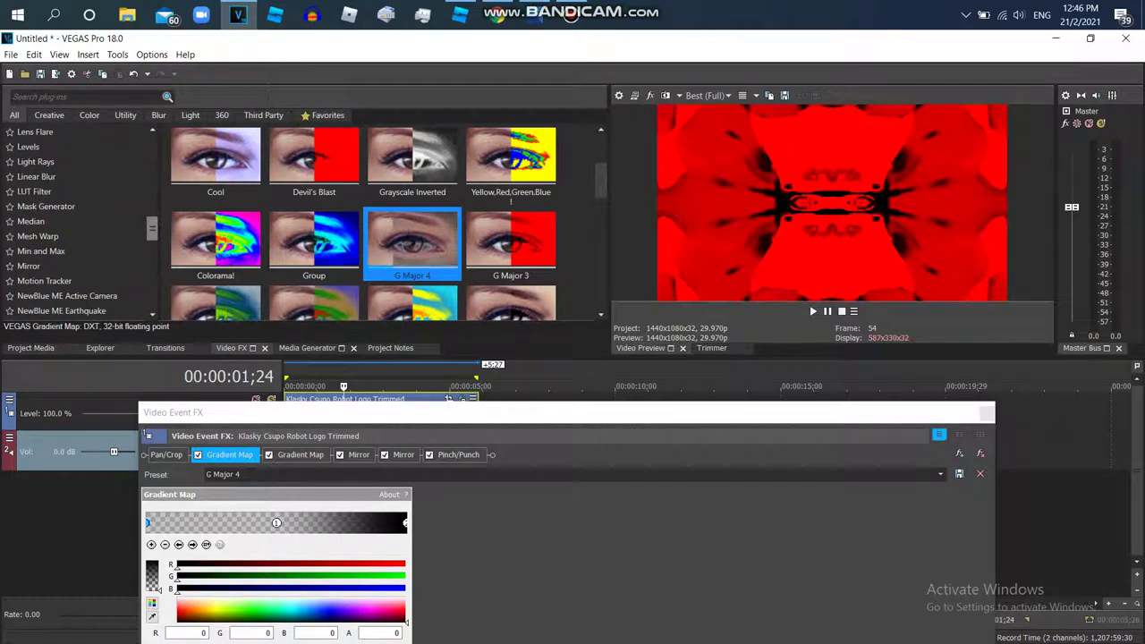
left_click(62, 208)
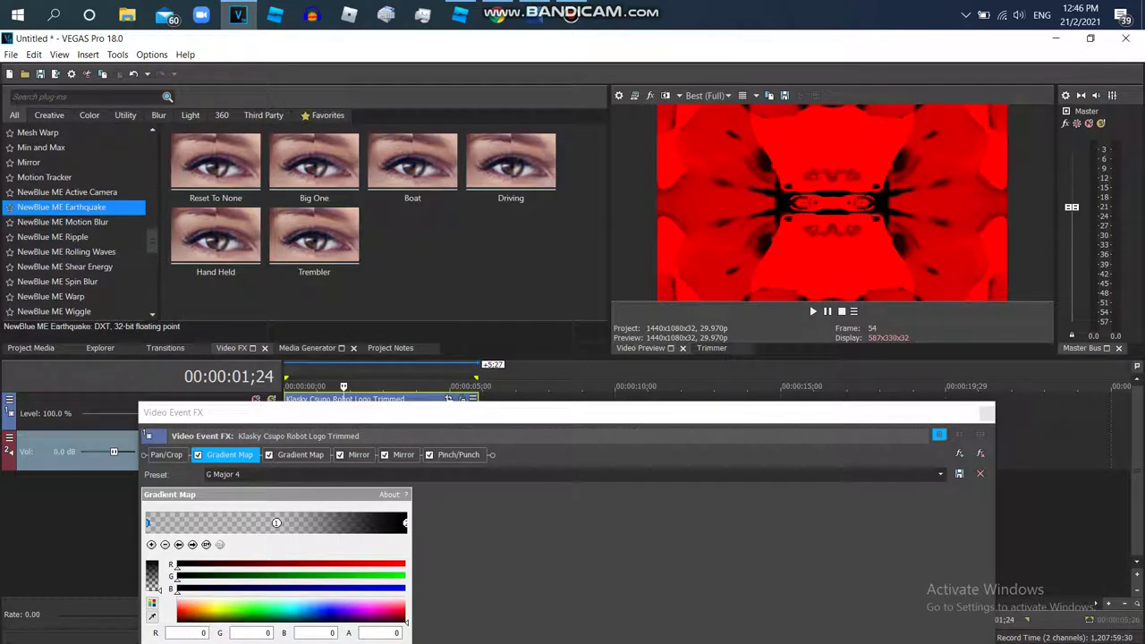
left_click(216, 164)
left_click_drag(314, 166, 358, 447)
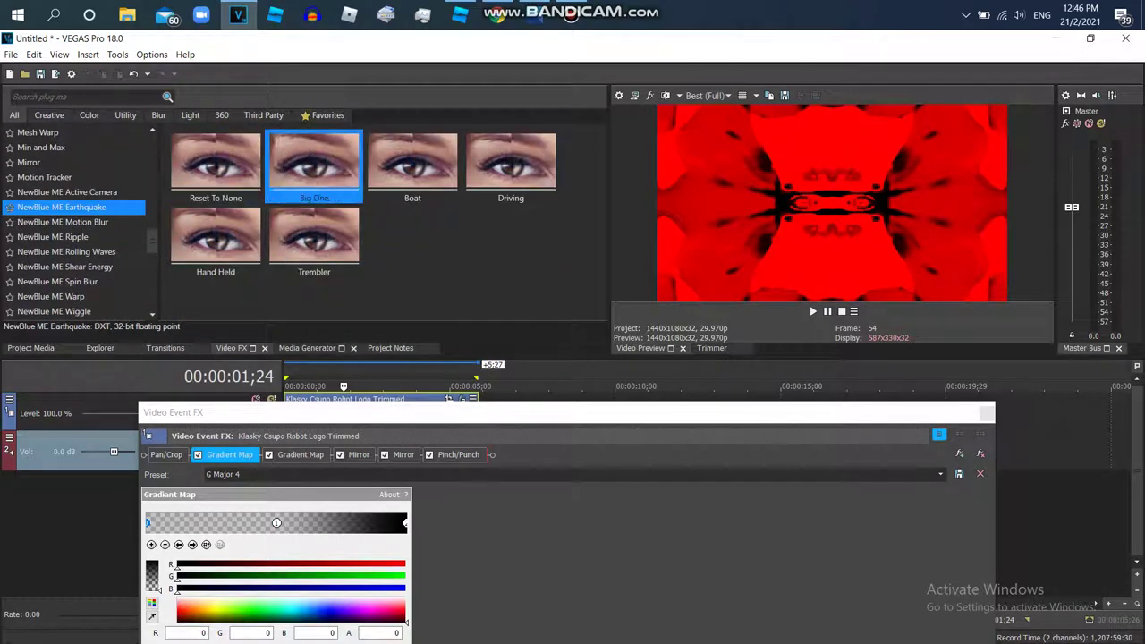
double_click(314, 166)
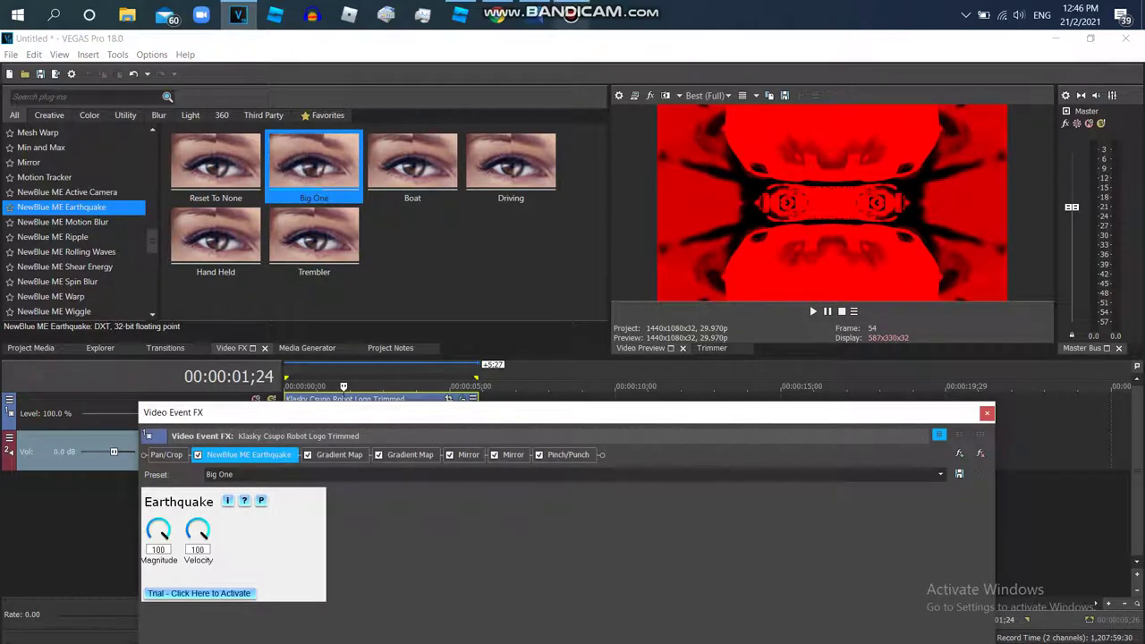
left_click(286, 387)
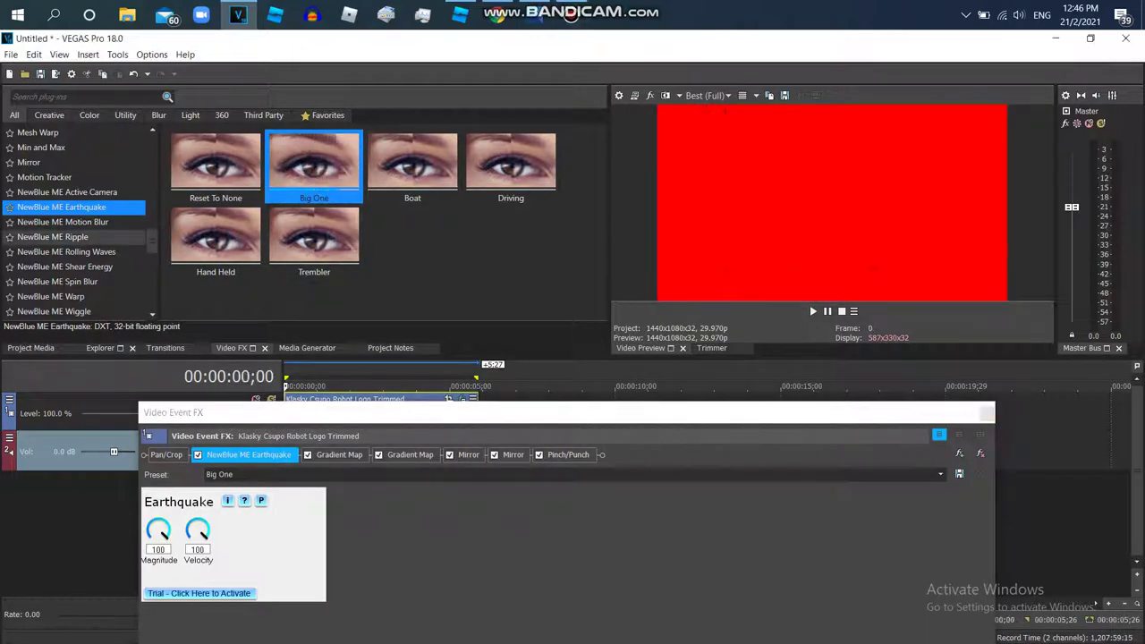
- Add a TV Simulator effect with the Crazy Diamond preset at the start of the effect chain
left_click_drag(153, 241, 153, 287)
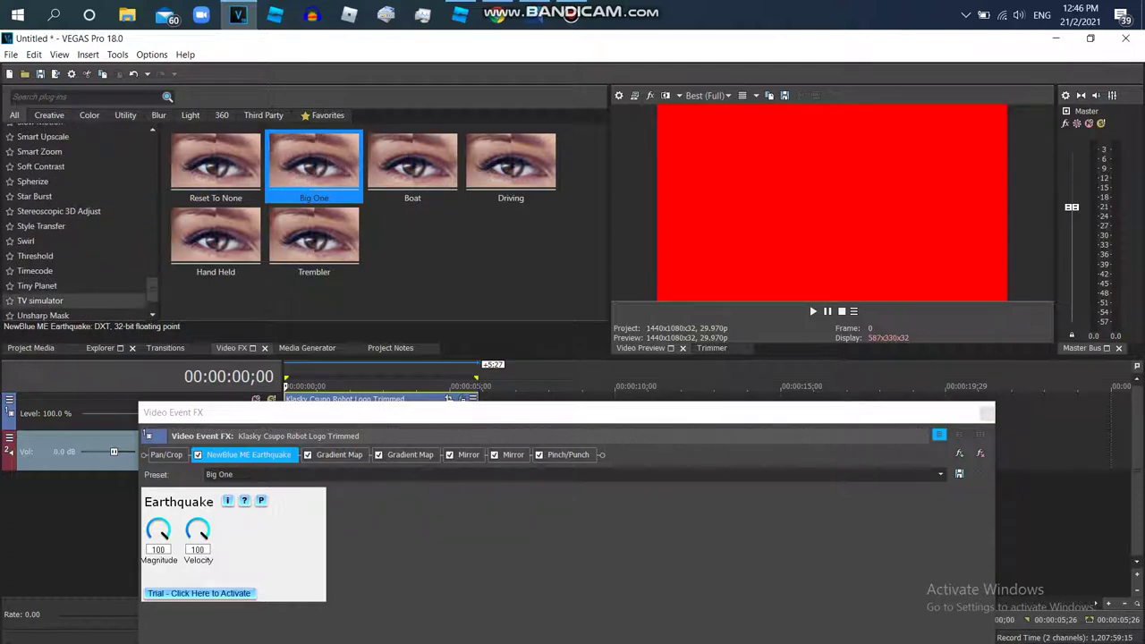
left_click(42, 300)
left_click(511, 168)
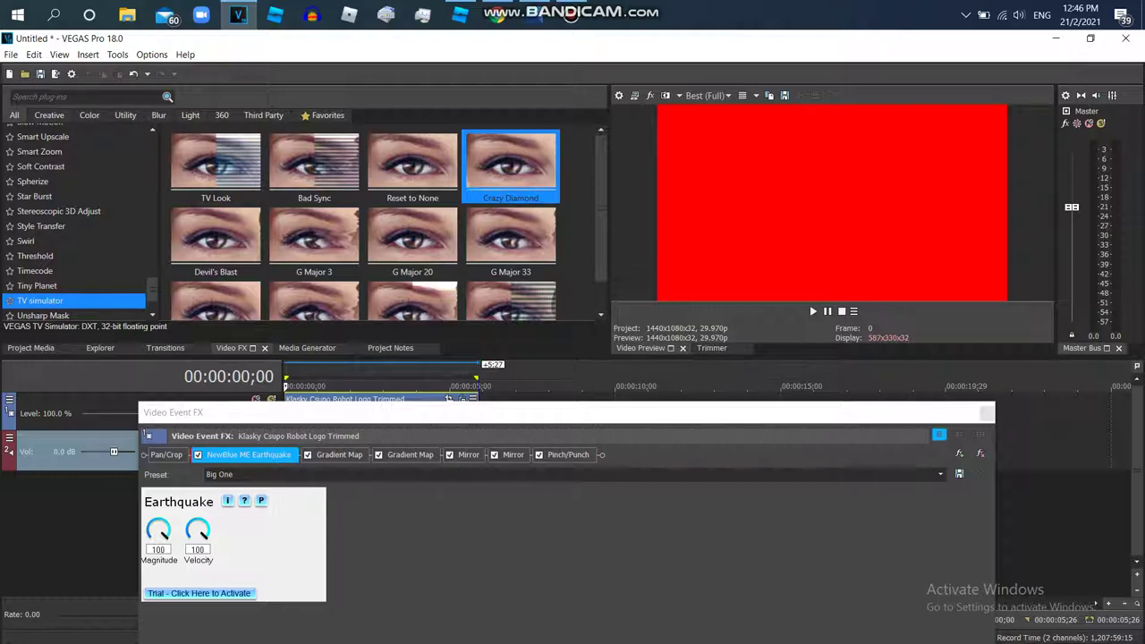
- Add a Deform effect with the Compress Horizontally preset to the clip
scroll(53, 251, "up", 15)
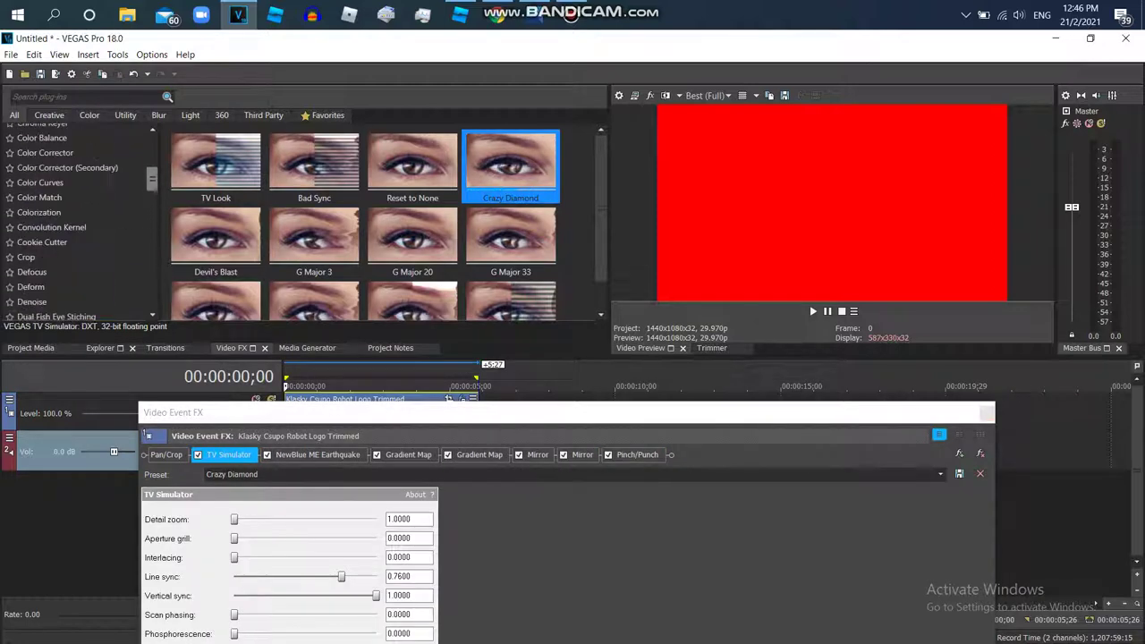
scroll(54, 224, "up", 5)
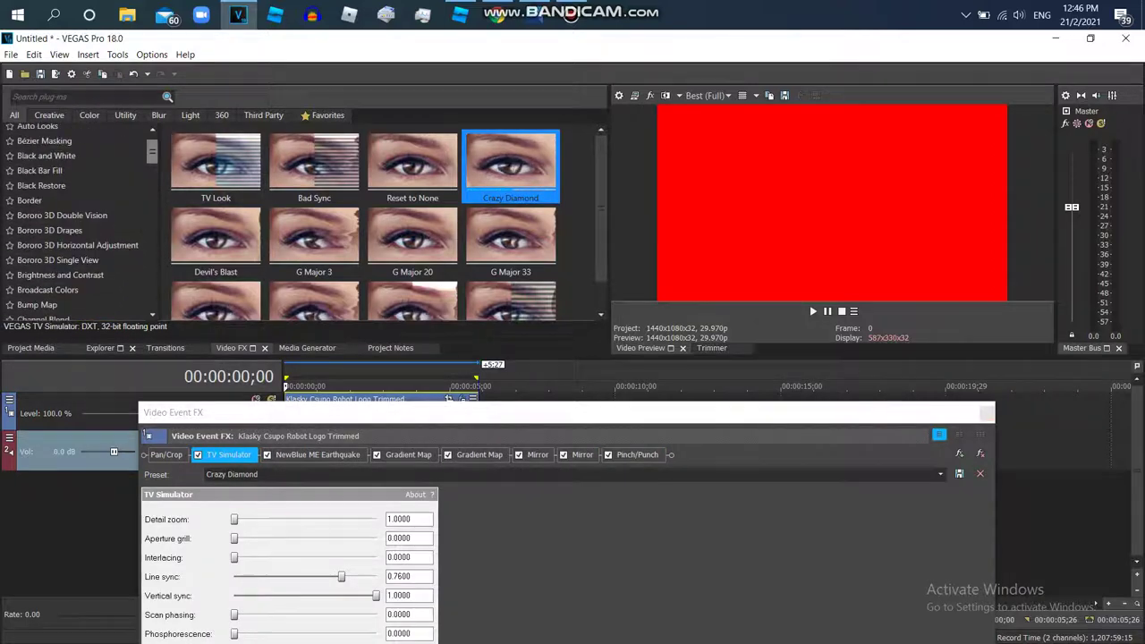
left_click(53, 209)
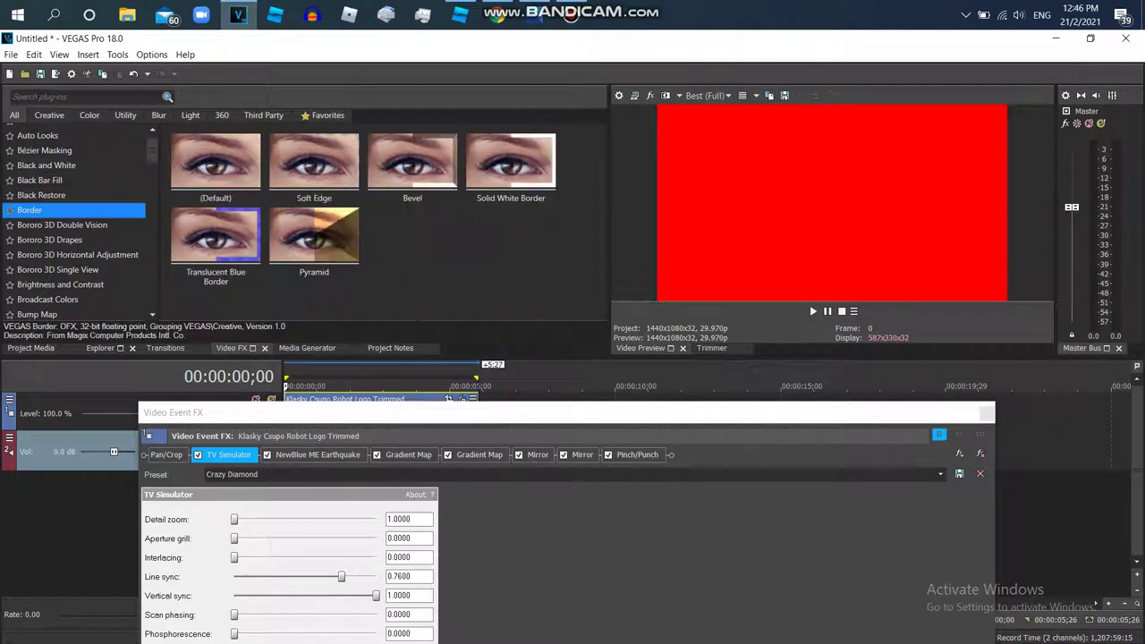
scroll(53, 238, "down", 5)
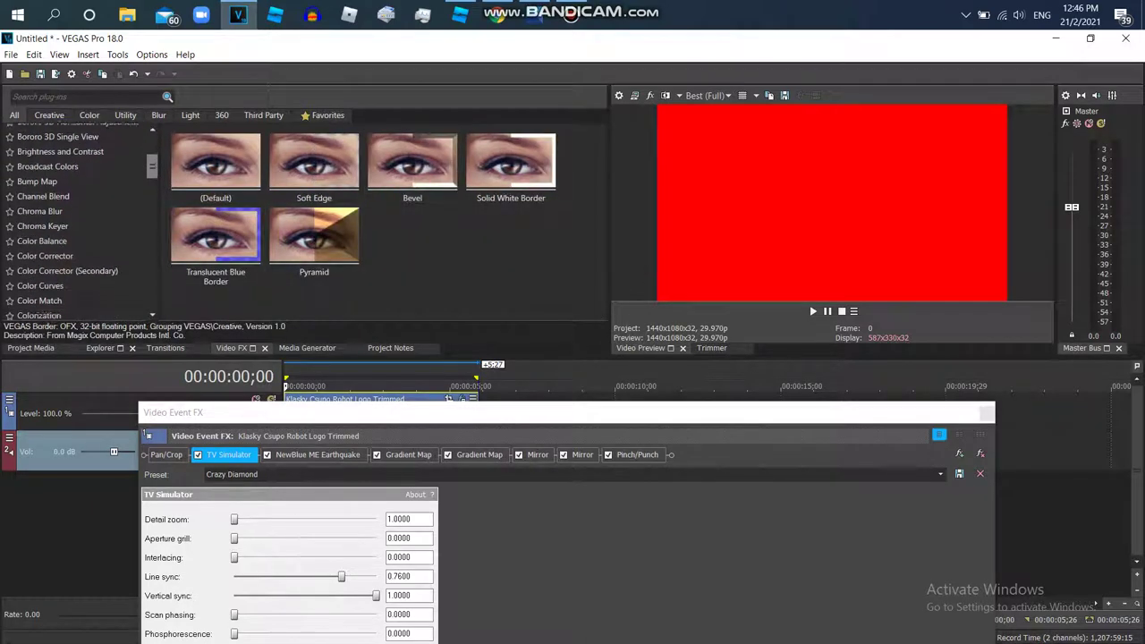
left_click(54, 208)
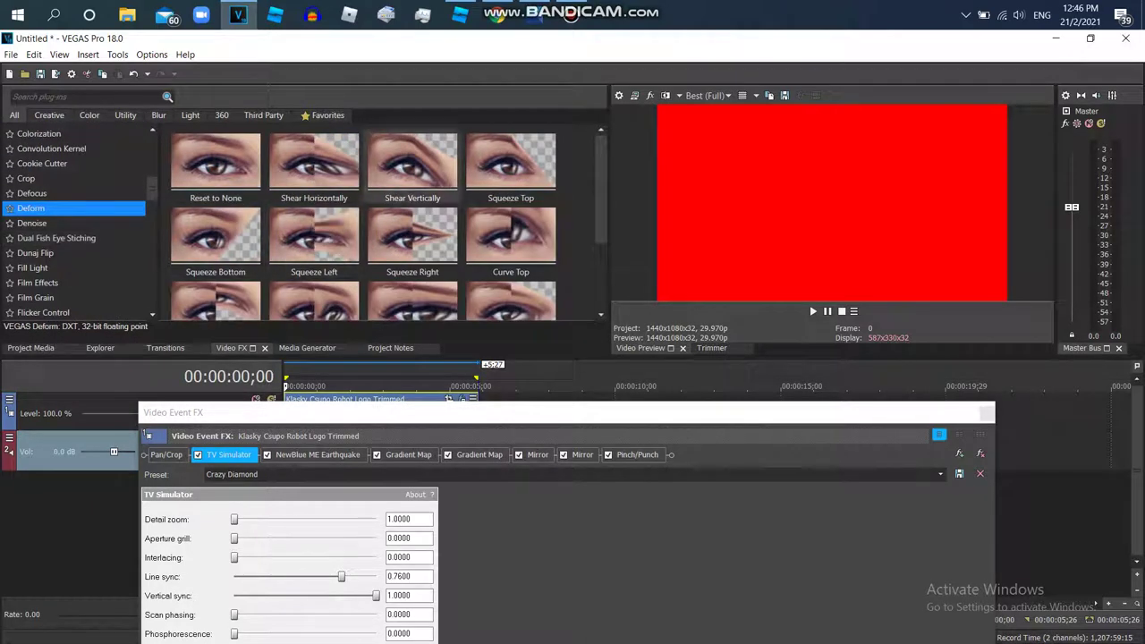
scroll(508, 197, "down", 3)
double_click(313, 269)
- Reorder the effect chain so Deform comes first, followed by both Gradient Maps, ahead of TV Simulator and NewBlue ME Earthquake
left_click_drag(569, 413, 555, 366)
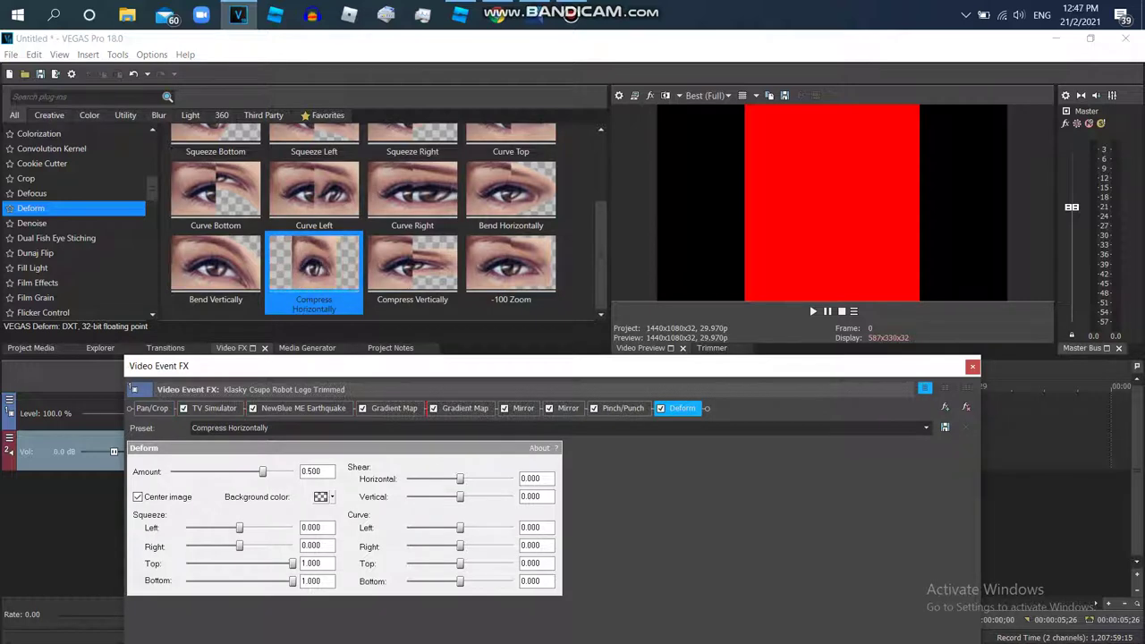
left_click_drag(682, 408, 205, 408)
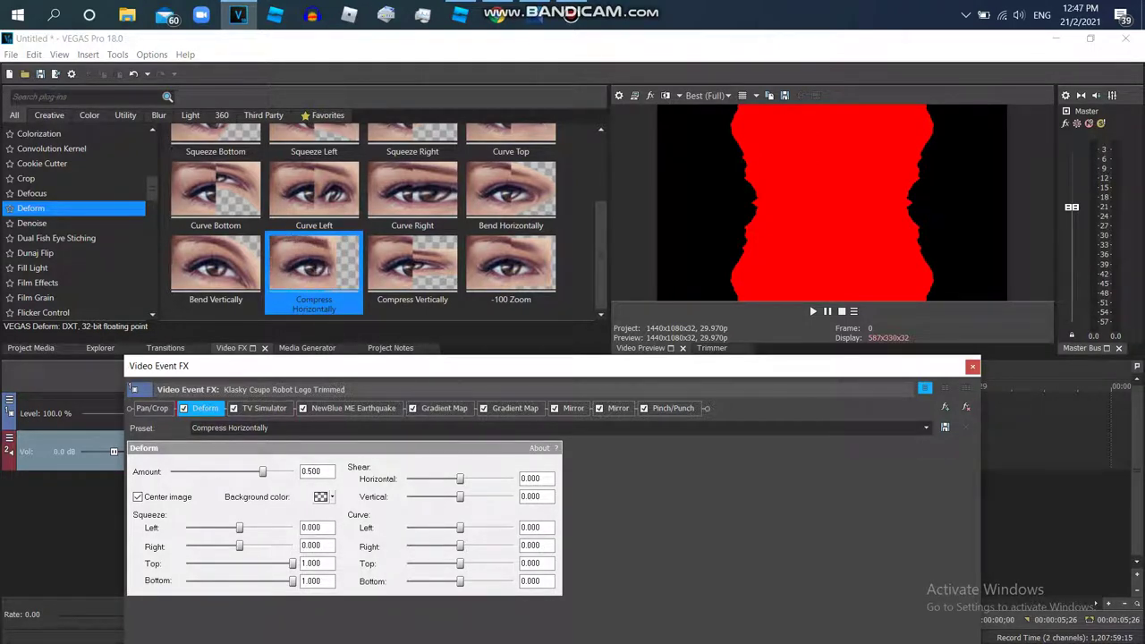
left_click_drag(444, 408, 199, 408)
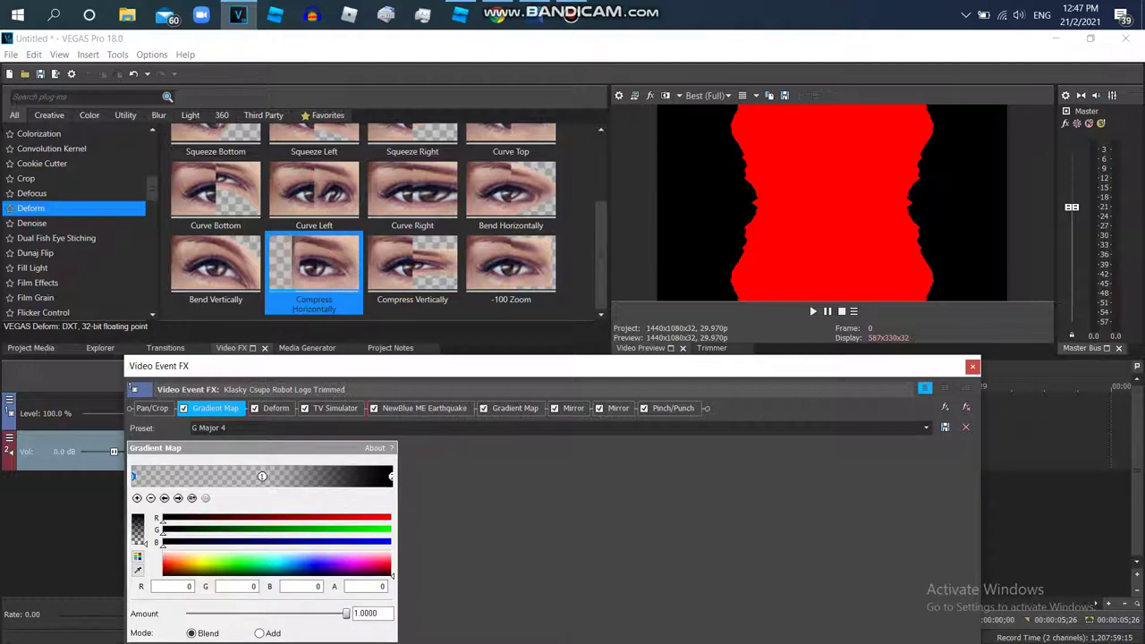
left_click_drag(515, 408, 300, 408)
left_click_drag(214, 408, 295, 408)
- Set the Deform effect's background color to opaque black and preview the clip at 00:00:02;05
left_click(205, 408)
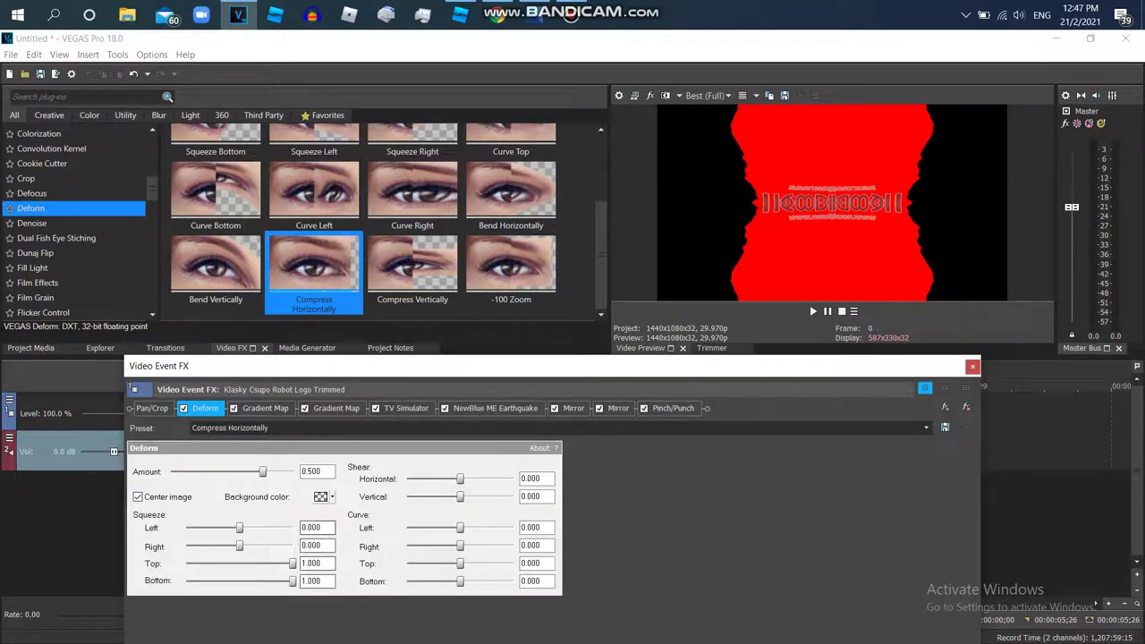
left_click(325, 496)
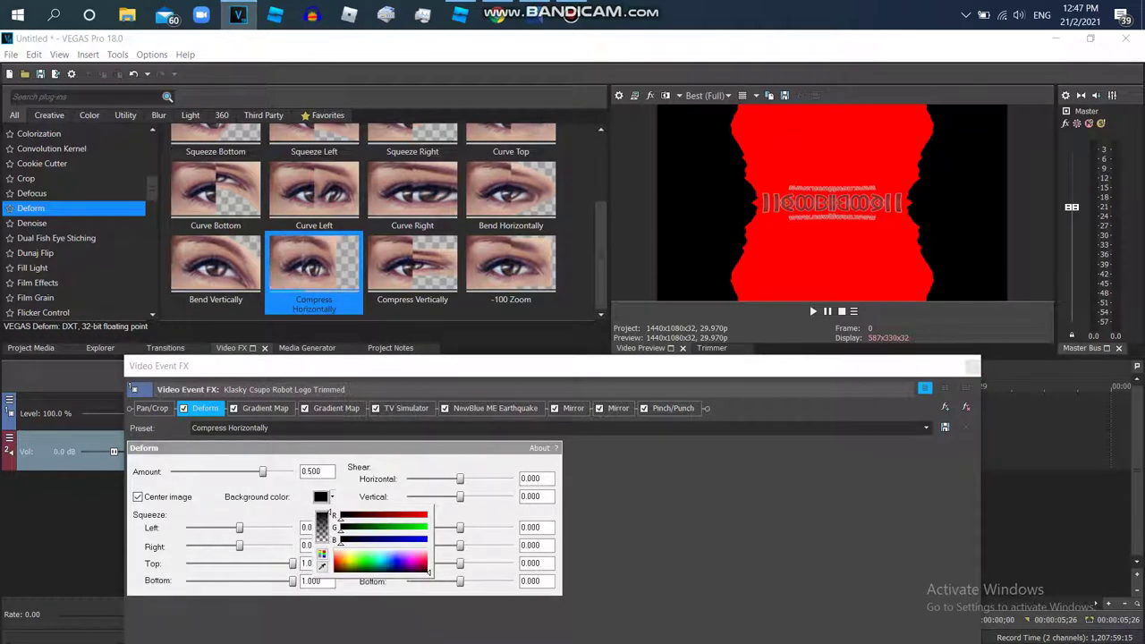
left_click(644, 501)
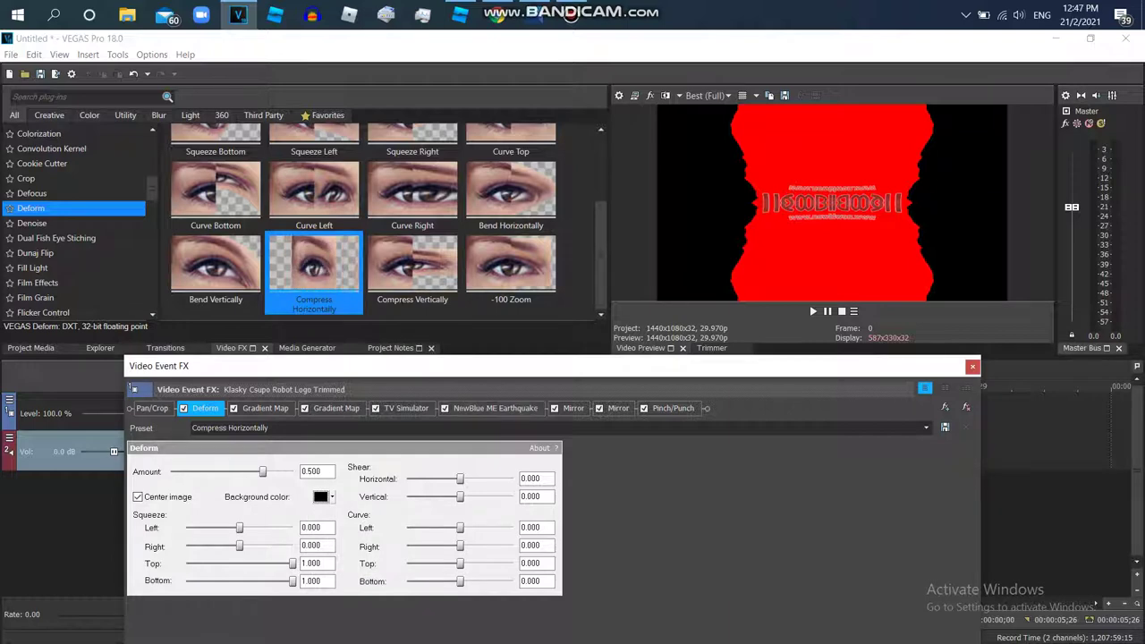
left_click_drag(335, 366, 321, 431)
left_click(360, 410)
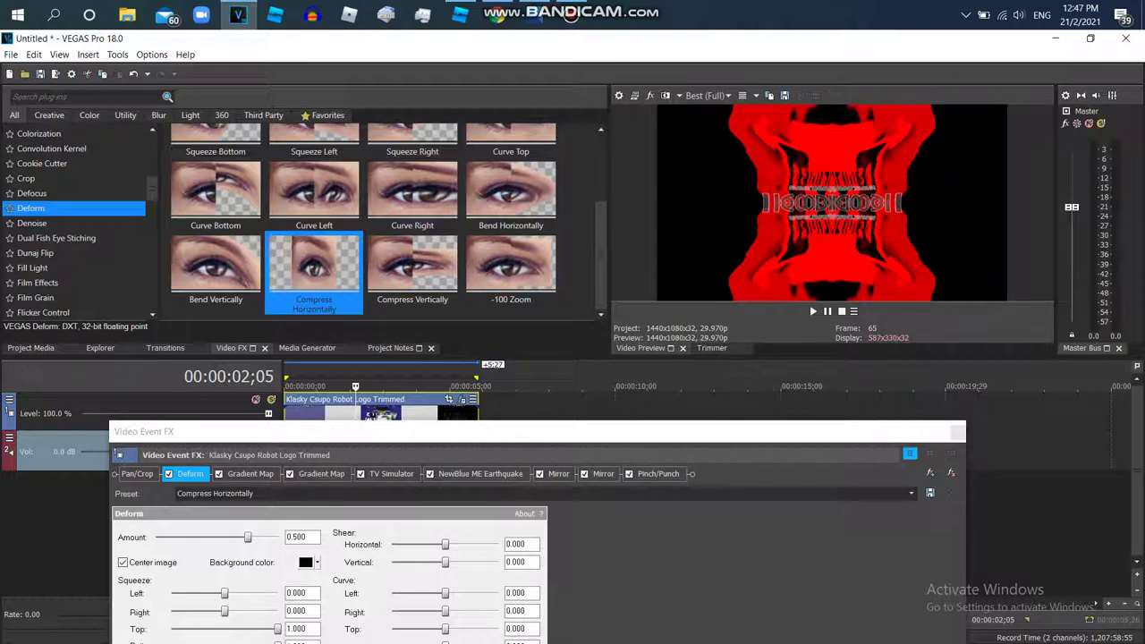
- Add a Swirl effect with the G Major 77 preset between TV Simulator and NewBlue ME Earthquake, and close the clip's effect settings
scroll(76, 223, "up", 3)
scroll(76, 224, "up", 1)
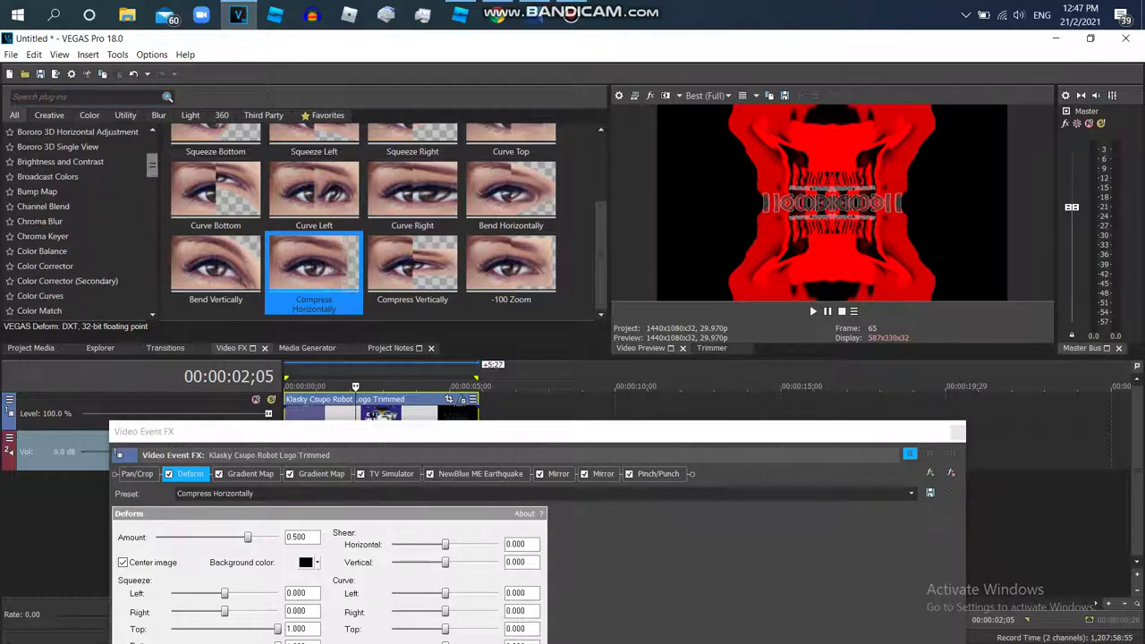
scroll(76, 224, "down", 1)
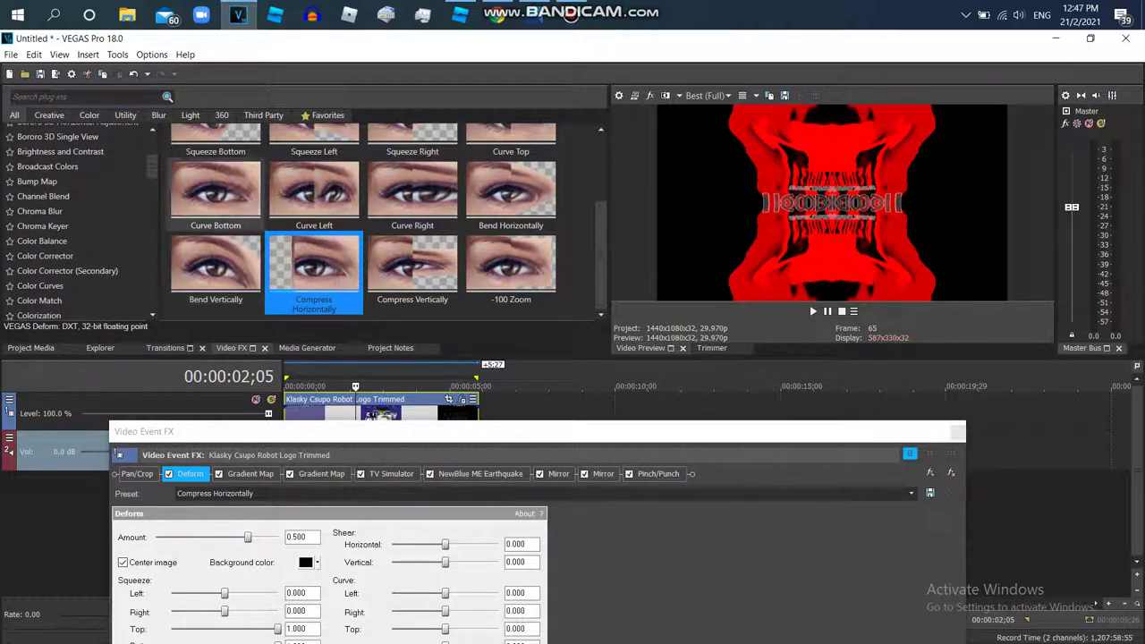
scroll(76, 224, "down", 6)
scroll(76, 224, "down", 6)
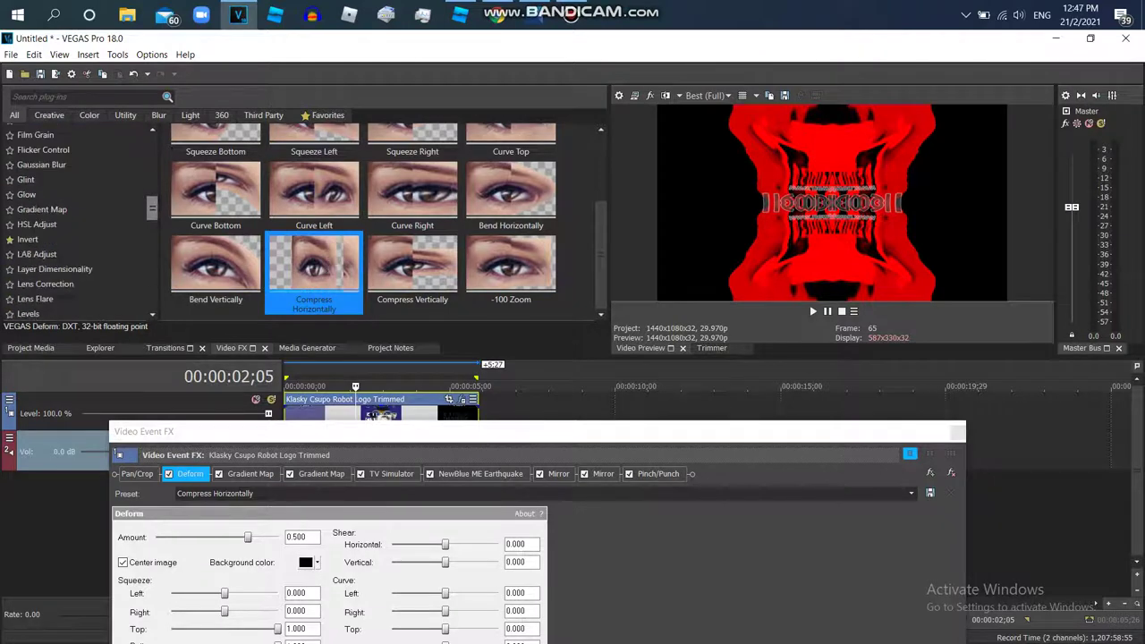
scroll(76, 224, "down", 7)
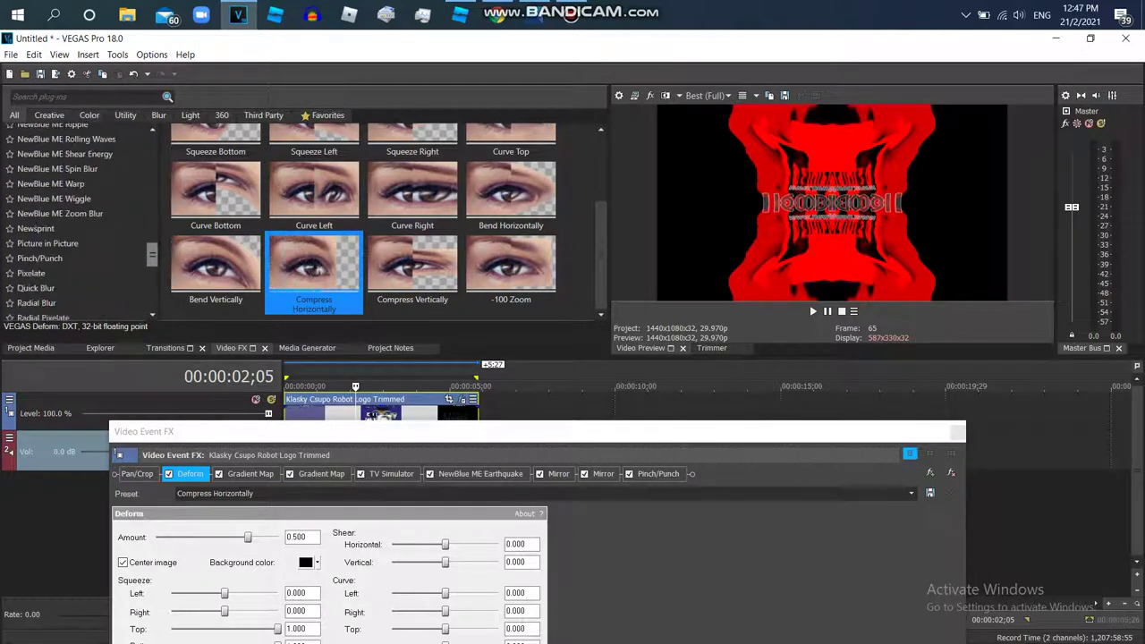
left_click(25, 256)
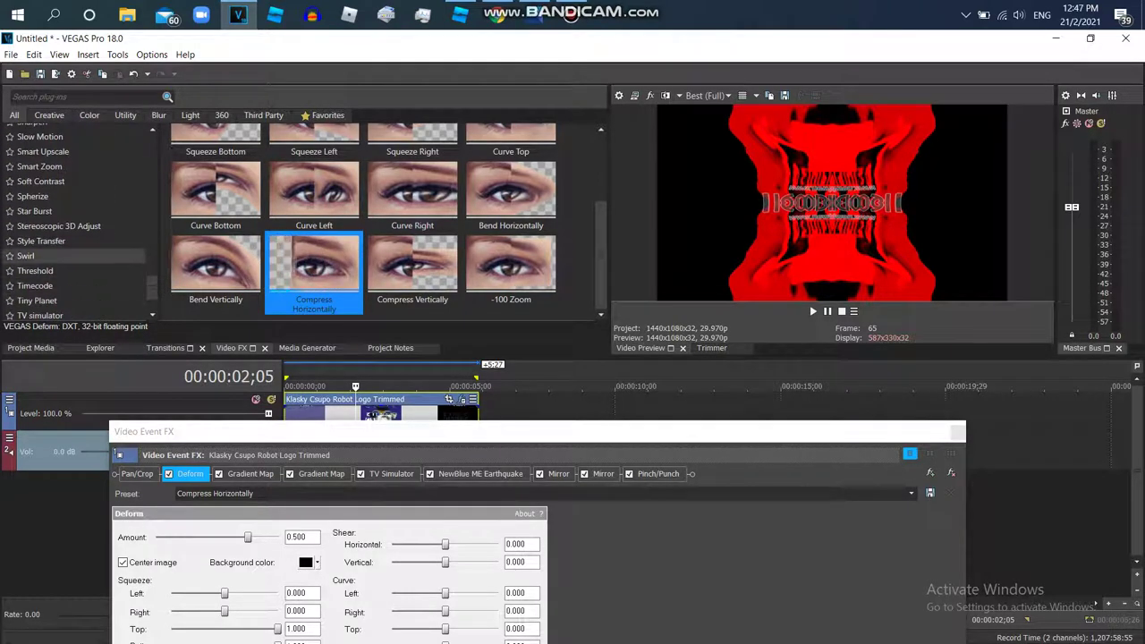
left_click_drag(601, 244, 601, 239)
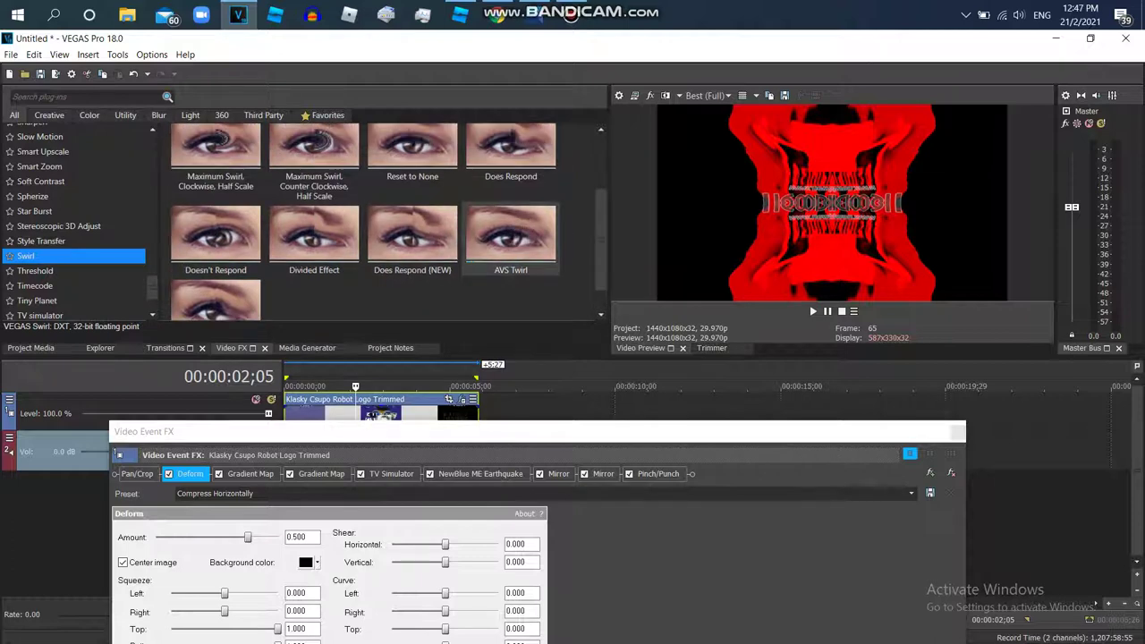
left_click(215, 301)
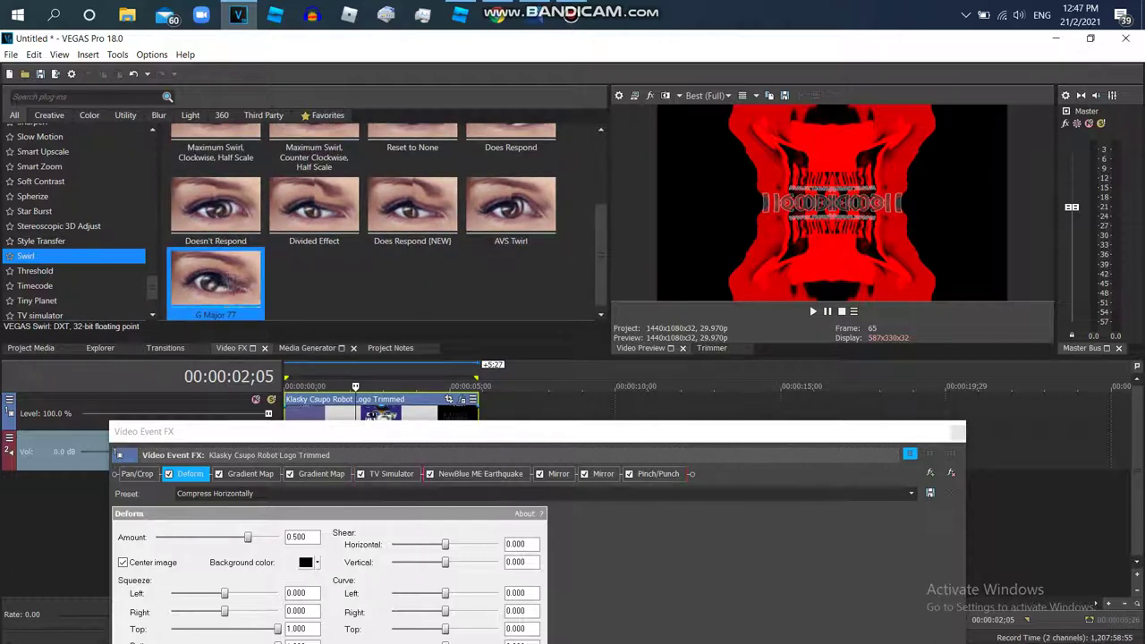
left_click_drag(216, 285, 426, 474)
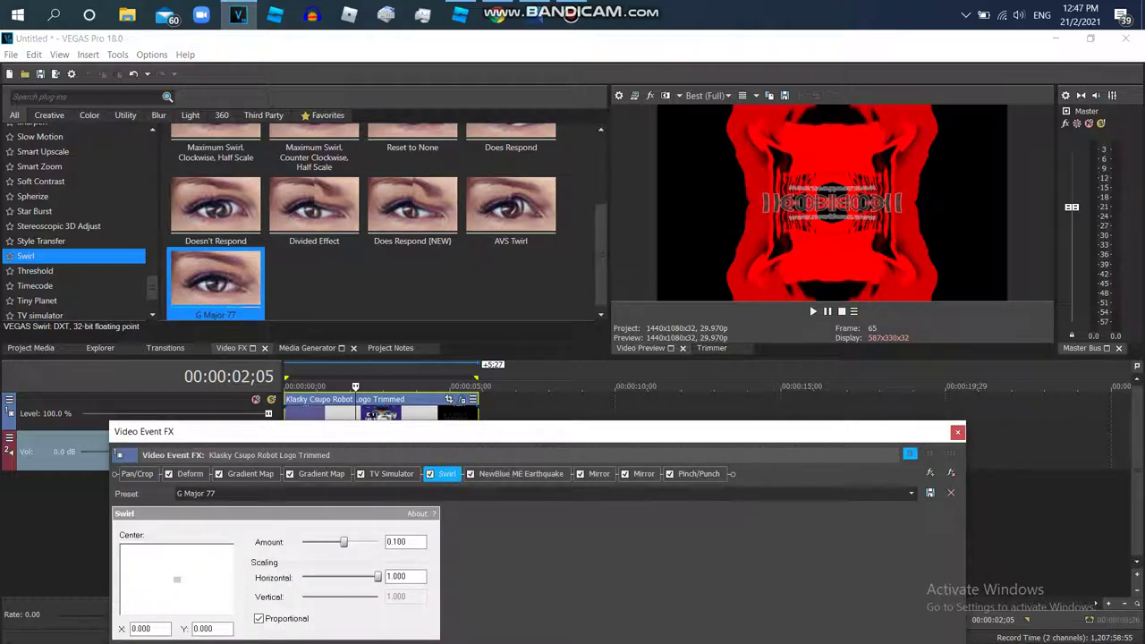
left_click(958, 432)
- Remove the Klasky Csupo Robot Logo clip's original audio from the timeline
right_click(499, 446)
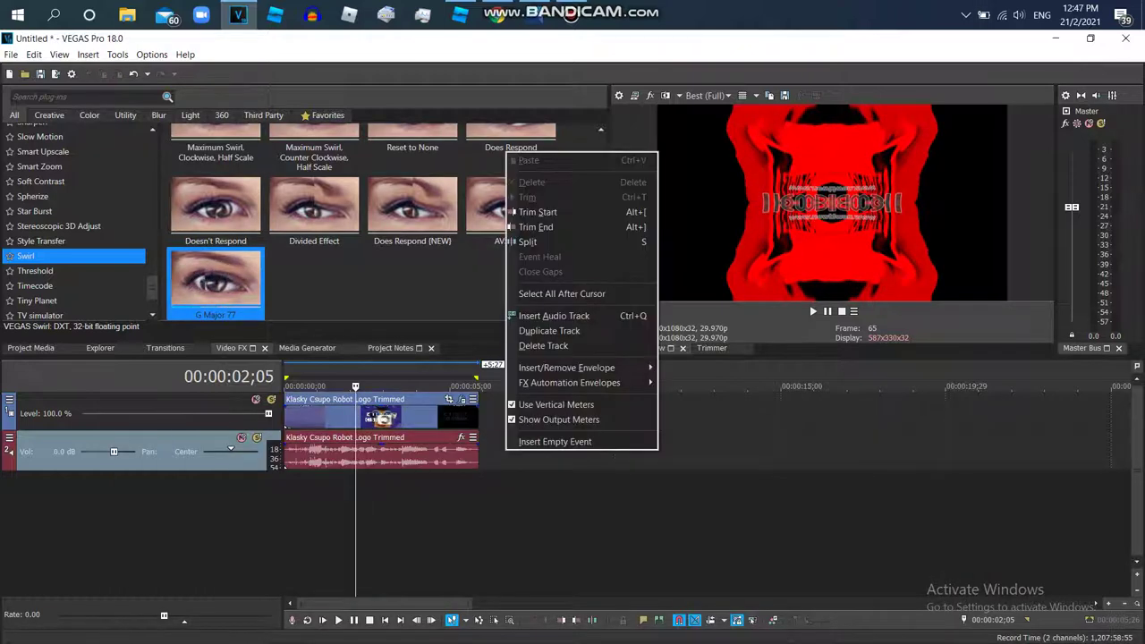
left_click(543, 346)
left_click(25, 74)
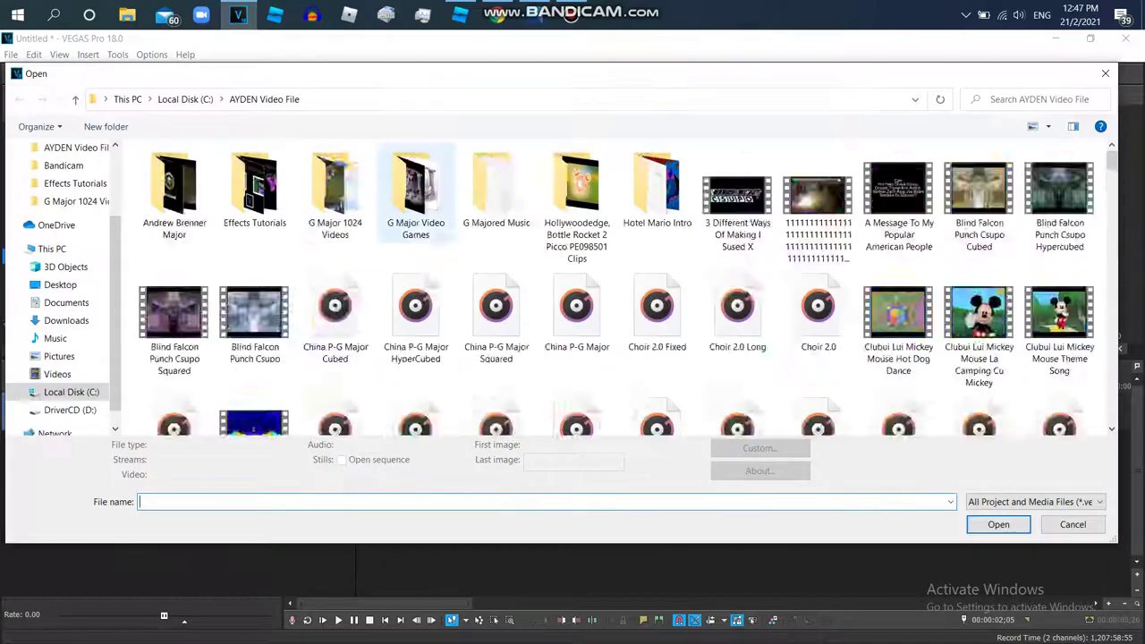
scroll(963, 160, "down", 10)
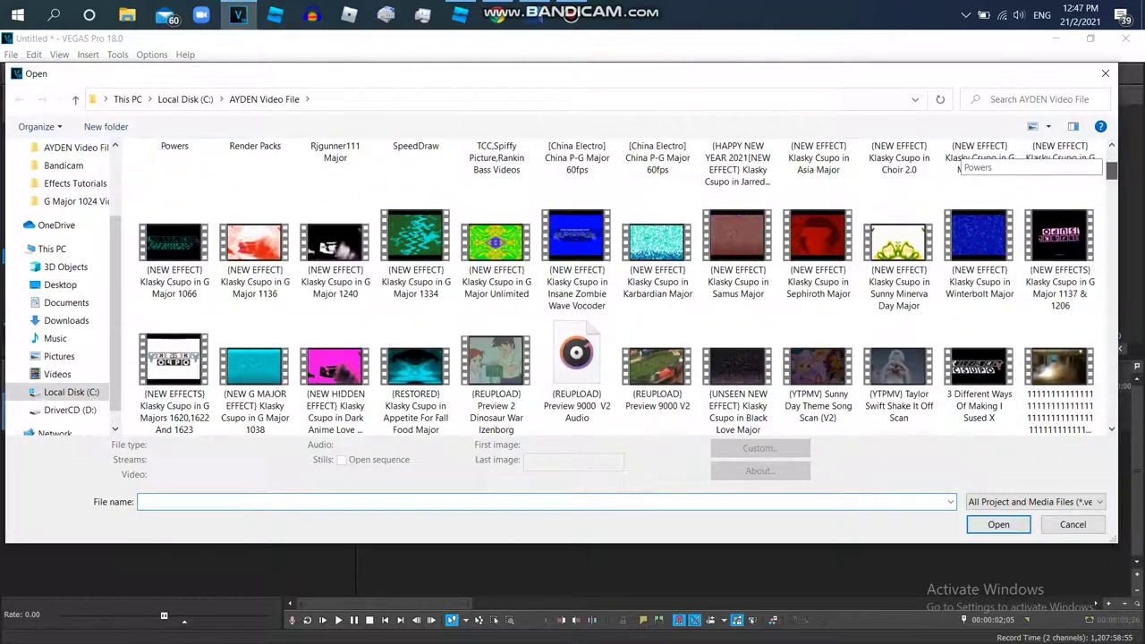
scroll(963, 160, "down", 10)
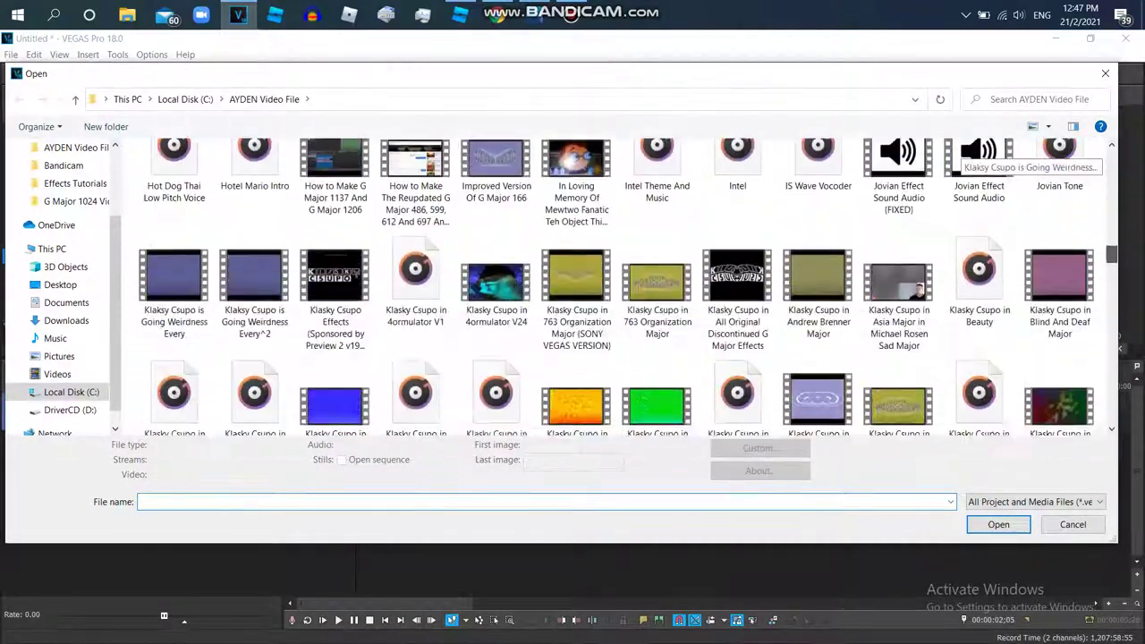
scroll(963, 159, "down", 2)
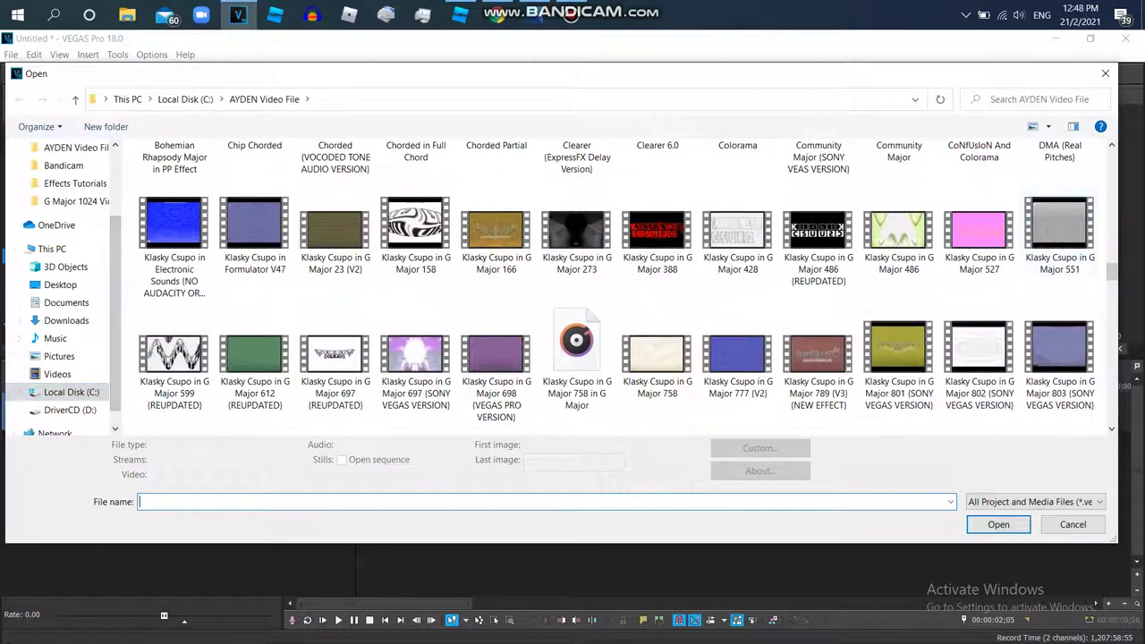
scroll(979, 232, "down", 5)
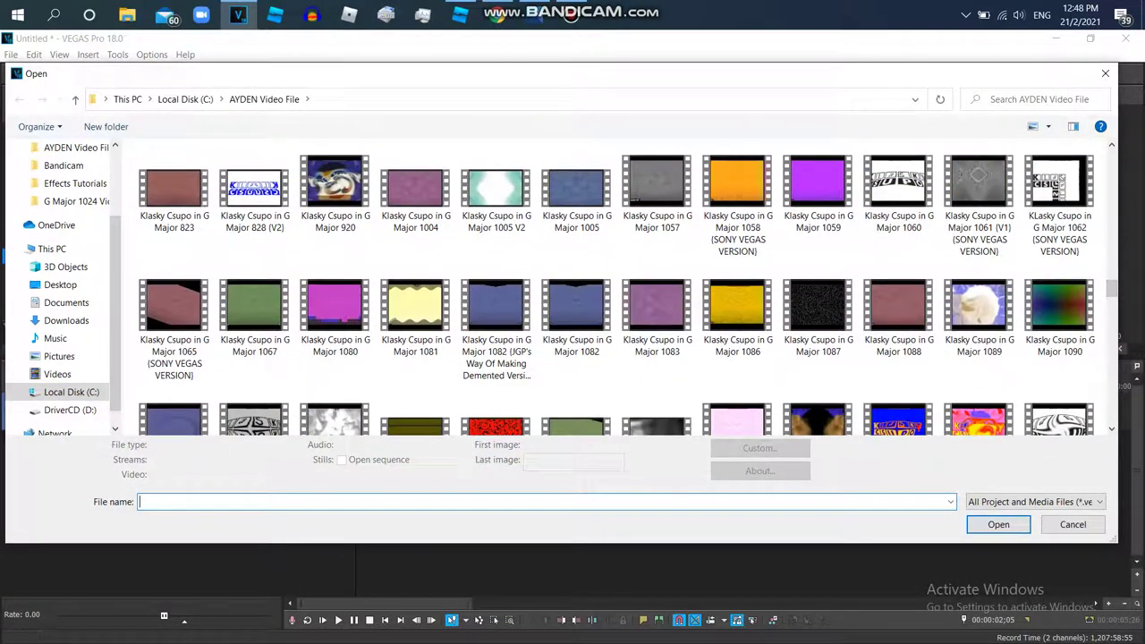
left_click(1106, 73)
- Switch to Chrome and open YouTube and the ytmp3.cc converter, each in a new tab
left_click(498, 15)
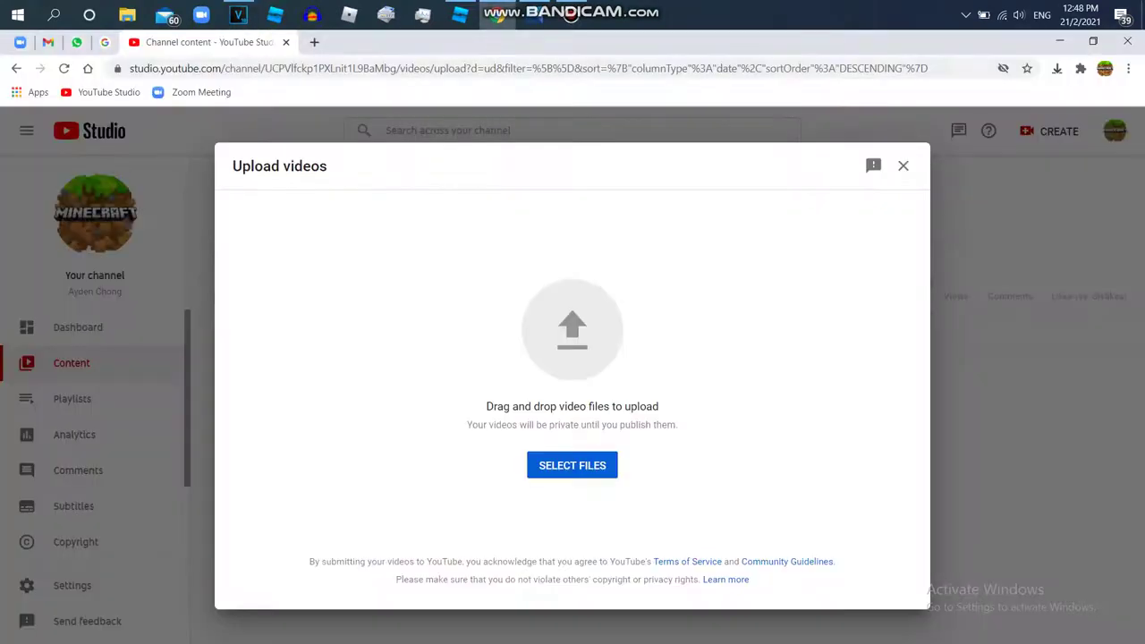
key("ctrl+t")
left_click(488, 421)
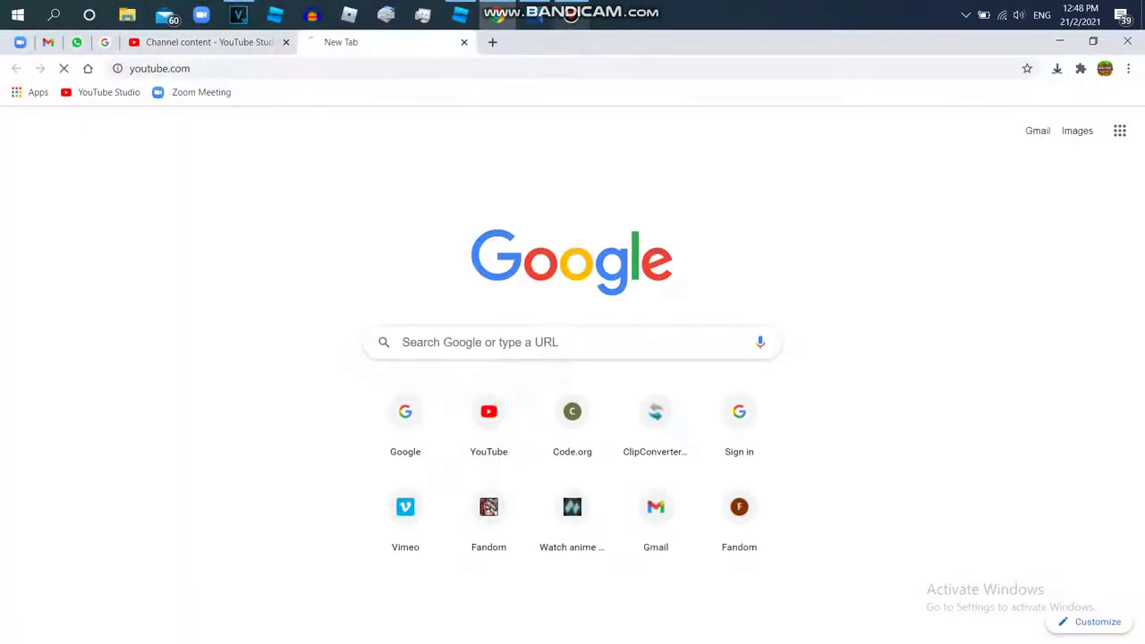
key("ctrl+t")
type("yt")
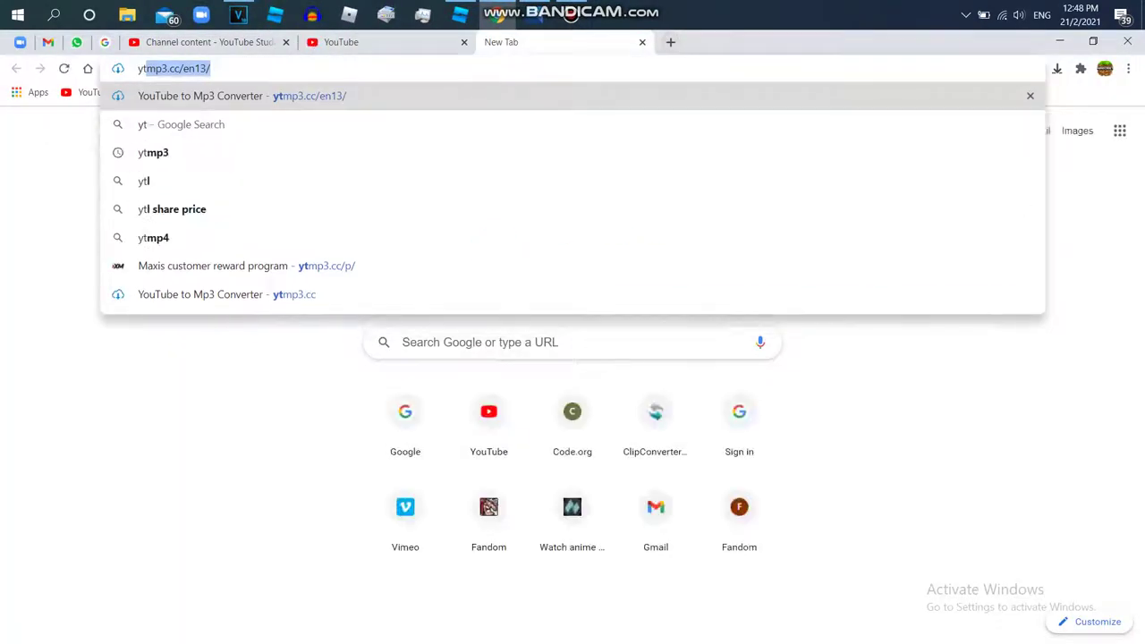
key("Return")
- Search YouTube for "klasky csupo feels dizzy 2.0" and open the video Klasky Csupo Robot Logo in Feels Dizzy 2.0 (FIXED)
key("ctrl+shift+Tab")
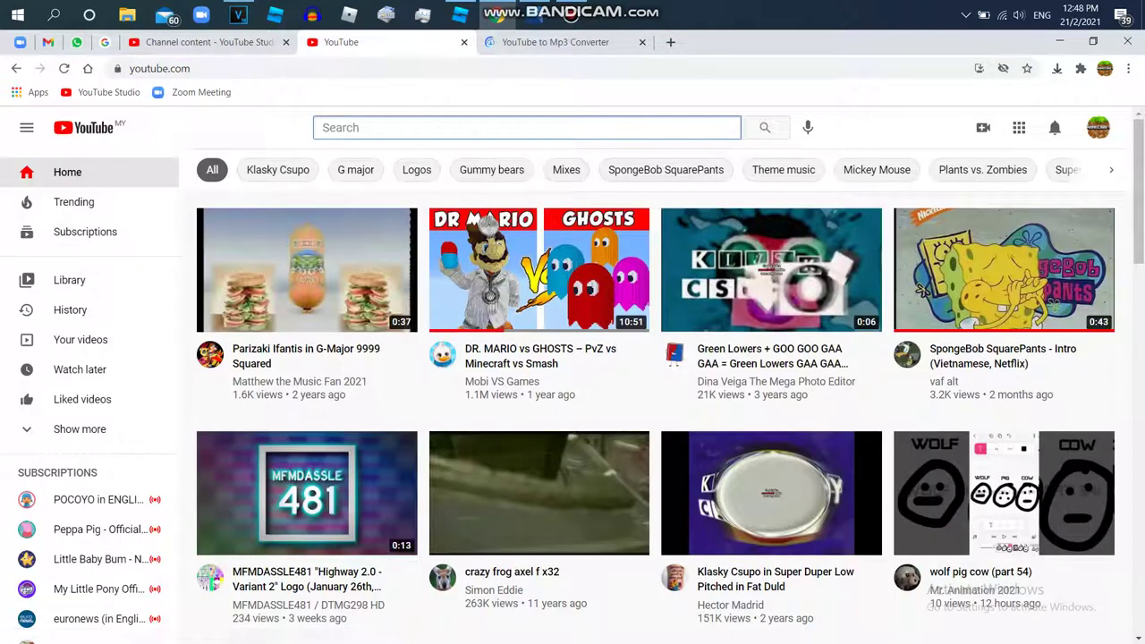
type("klasky csupo feels")
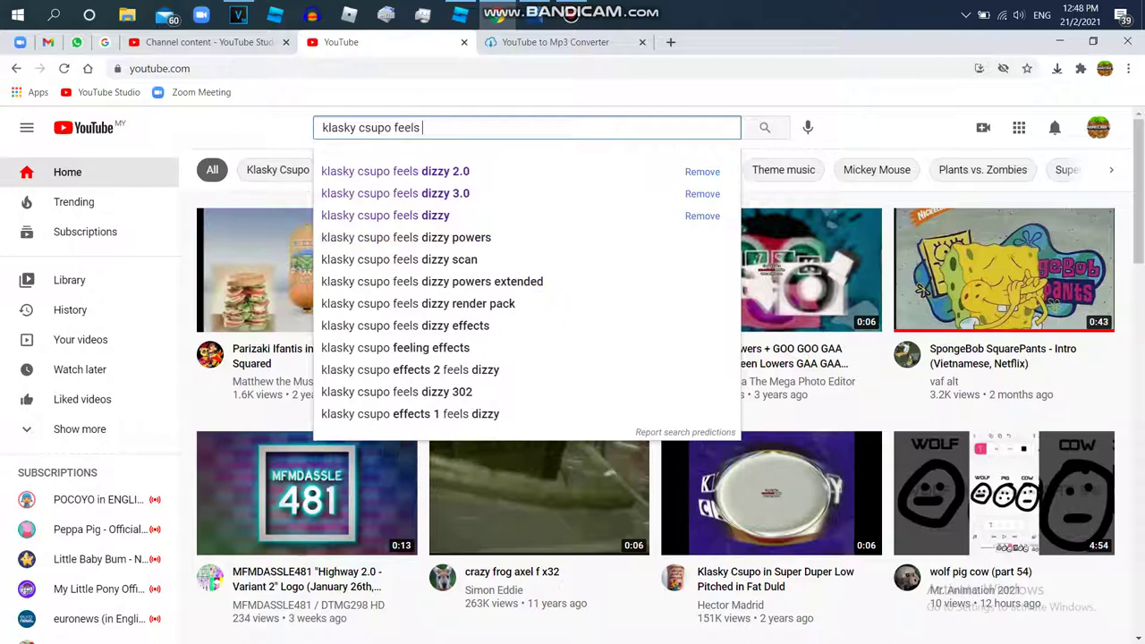
type(" dizzy 2.0")
key("Return")
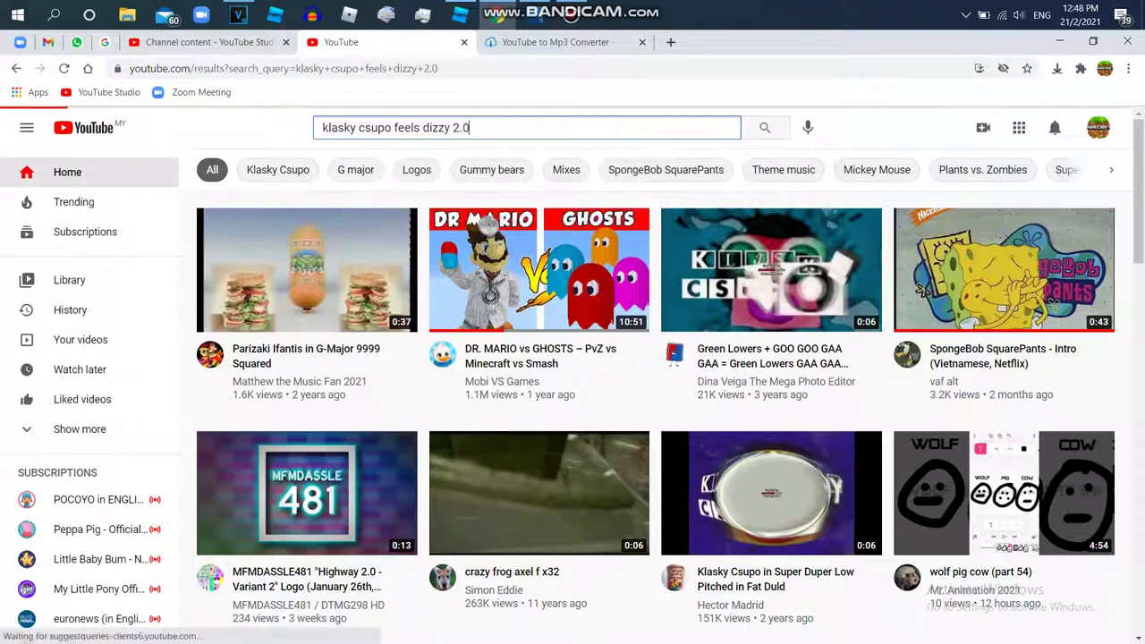
left_click(381, 274)
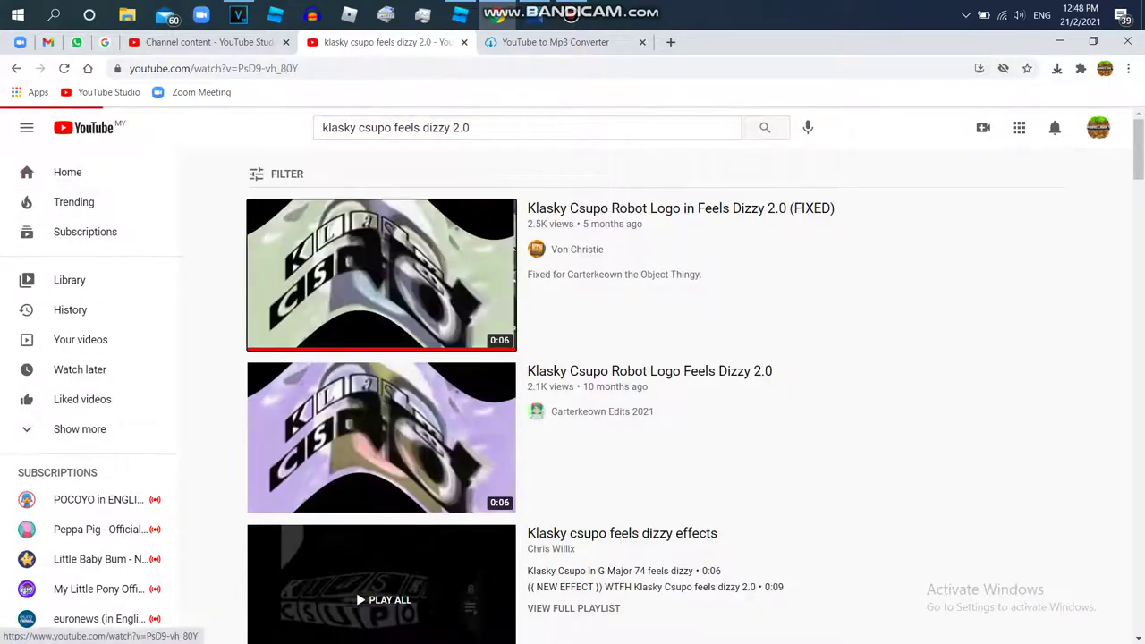
- Copy the Feels Dizzy 2.0 video's URL and try to convert it on ytmp3.cc
left_click(230, 69)
right_click(231, 70)
left_click(269, 180)
left_click(555, 42)
right_click(497, 285)
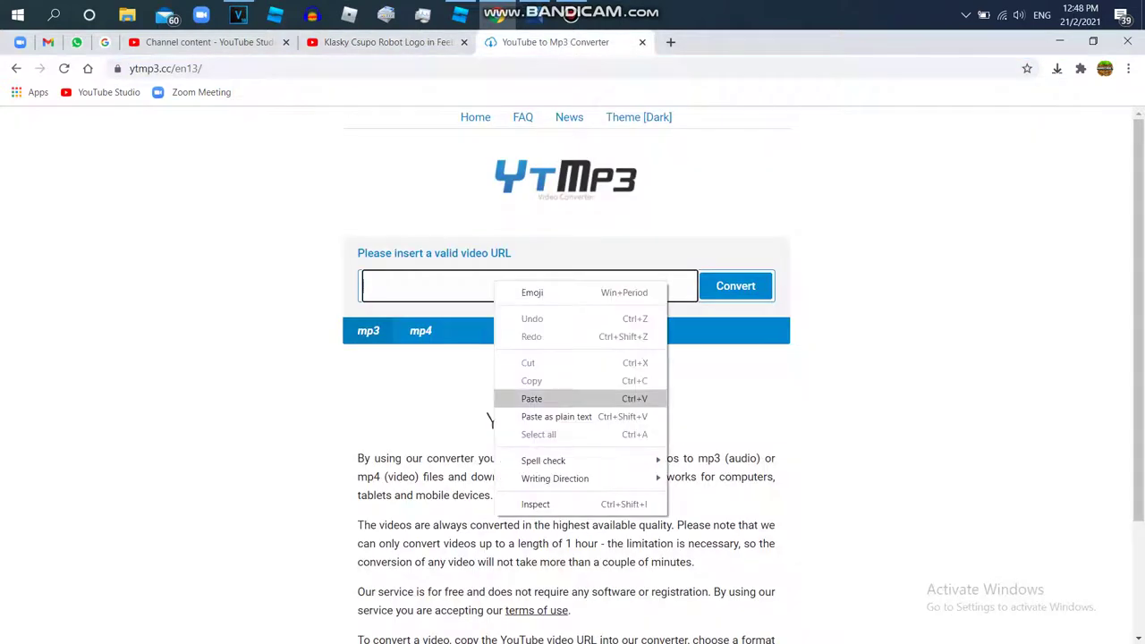
left_click(537, 399)
left_click(735, 286)
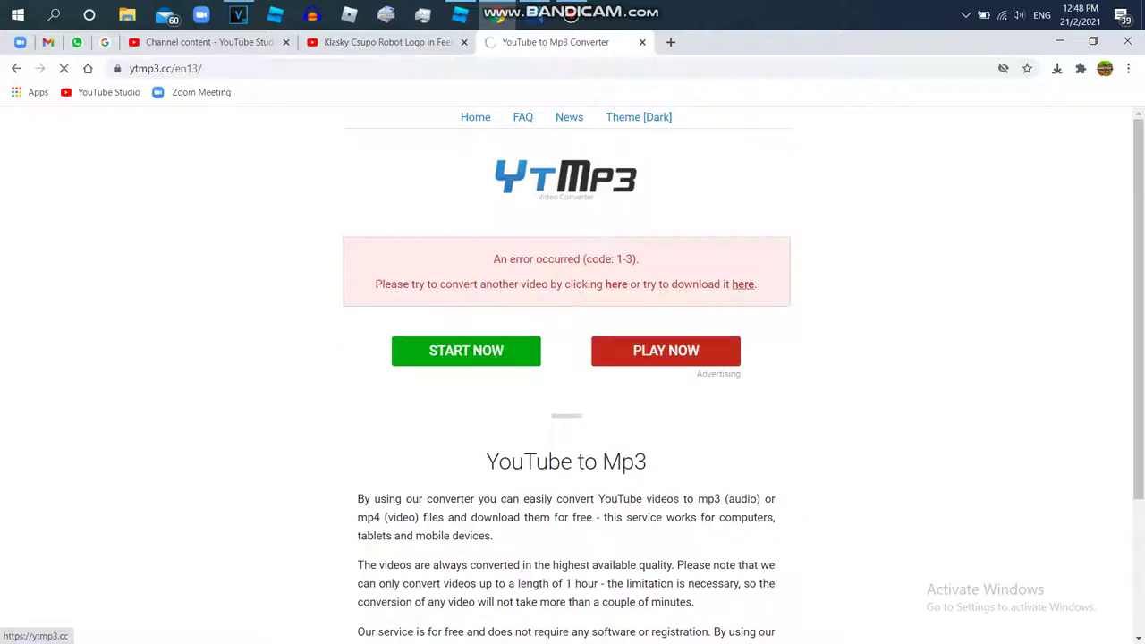
- Convert the copied video URL to mp4 and download the file, closing the video and converter tabs
right_click(529, 282)
left_click(626, 400)
left_click(421, 331)
left_click(736, 286)
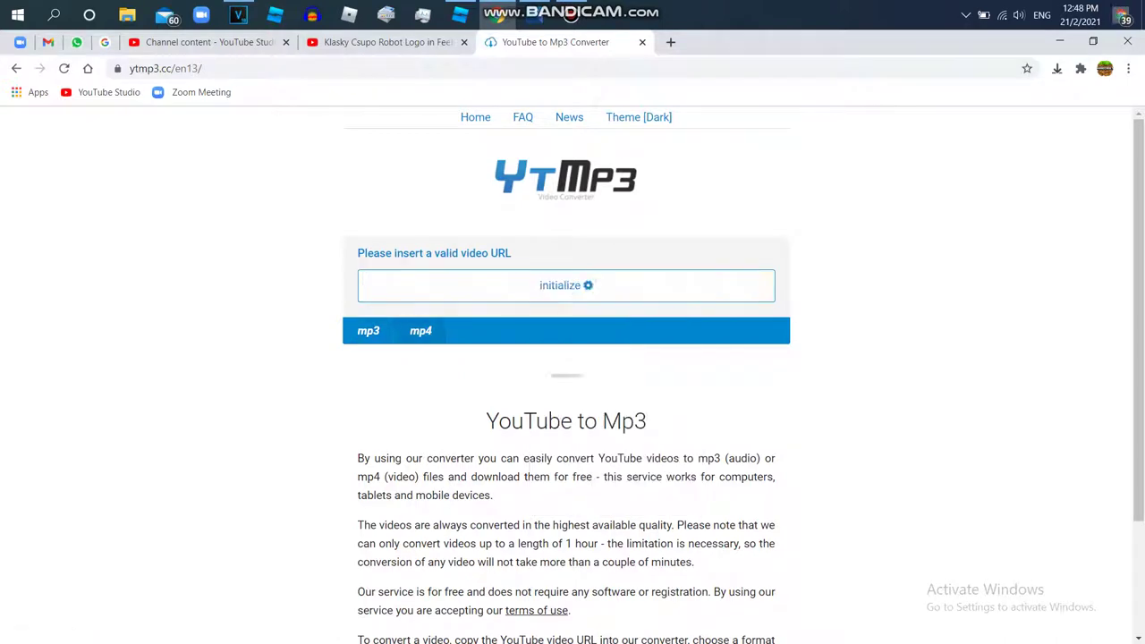
key("ctrl+shift+Tab")
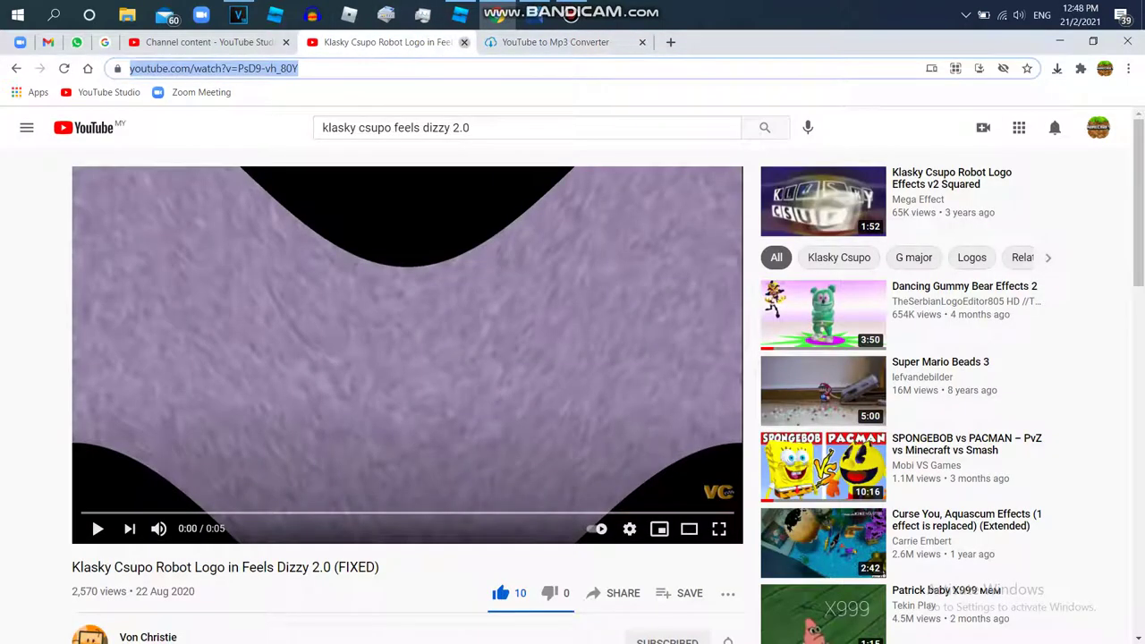
key("ctrl+w")
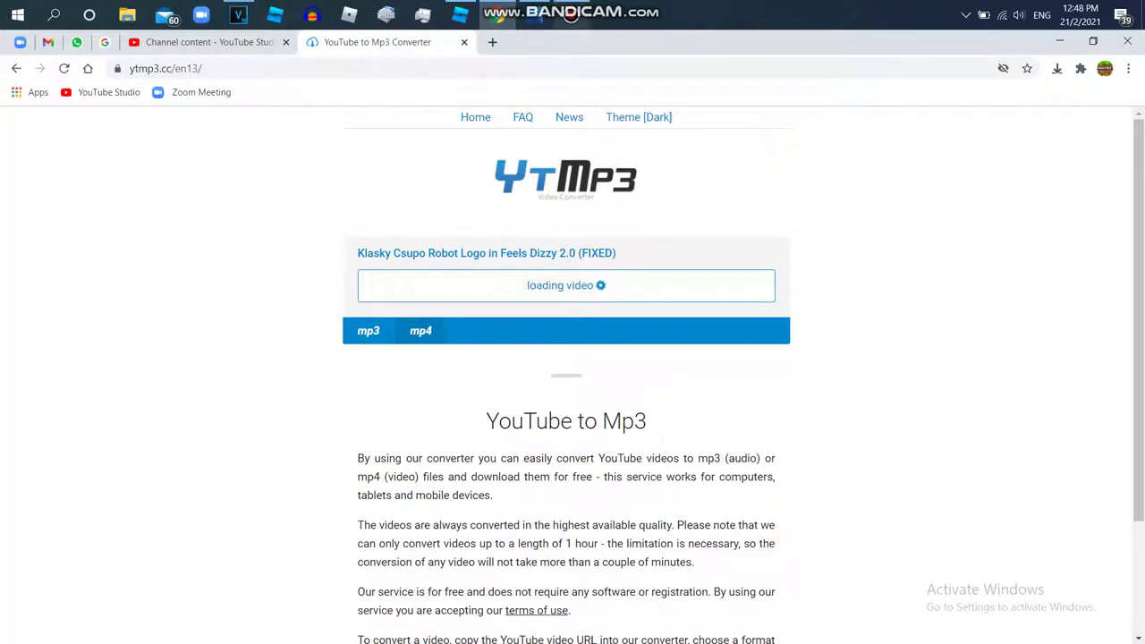
left_click(571, 15)
left_click(571, 16)
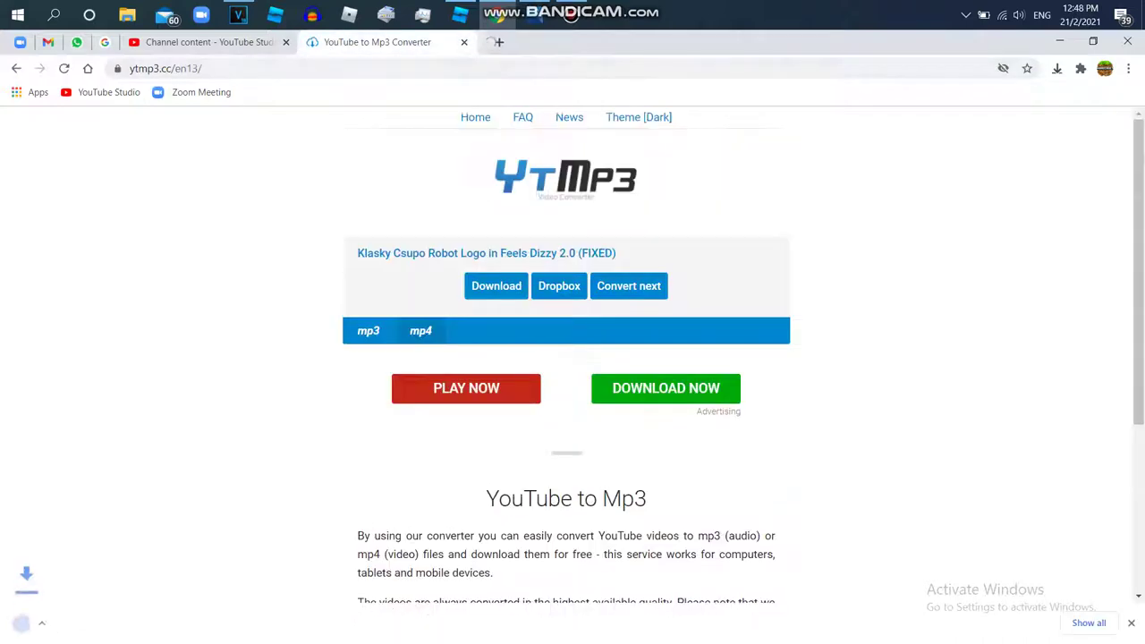
left_click(465, 42)
- Switch to VEGAS Pro and open Klasky Csupo Robot Logo in Feels Dizzy 2.0 (FIXED) from the Downloads folder into the project
left_click(238, 15)
left_click(25, 73)
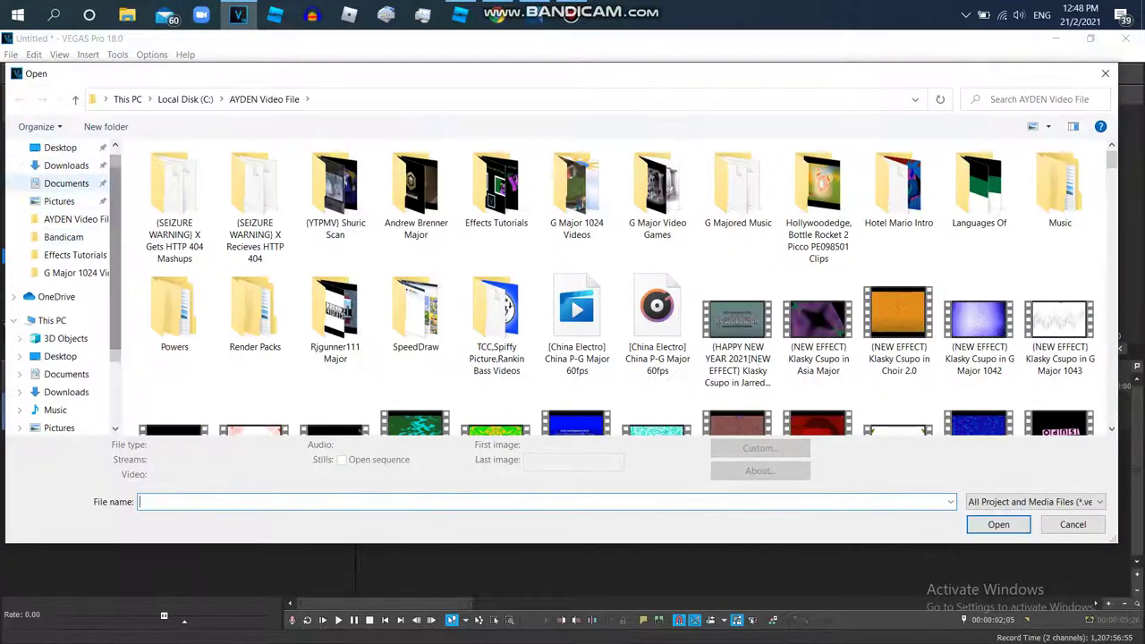
left_click(66, 166)
double_click(175, 206)
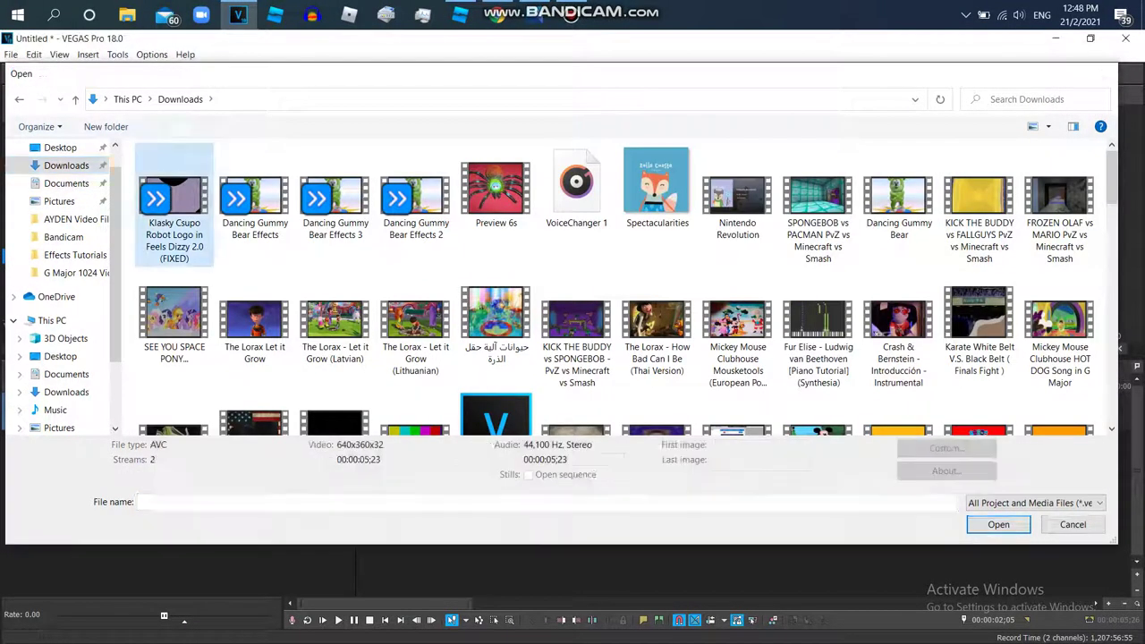
double_click(174, 201)
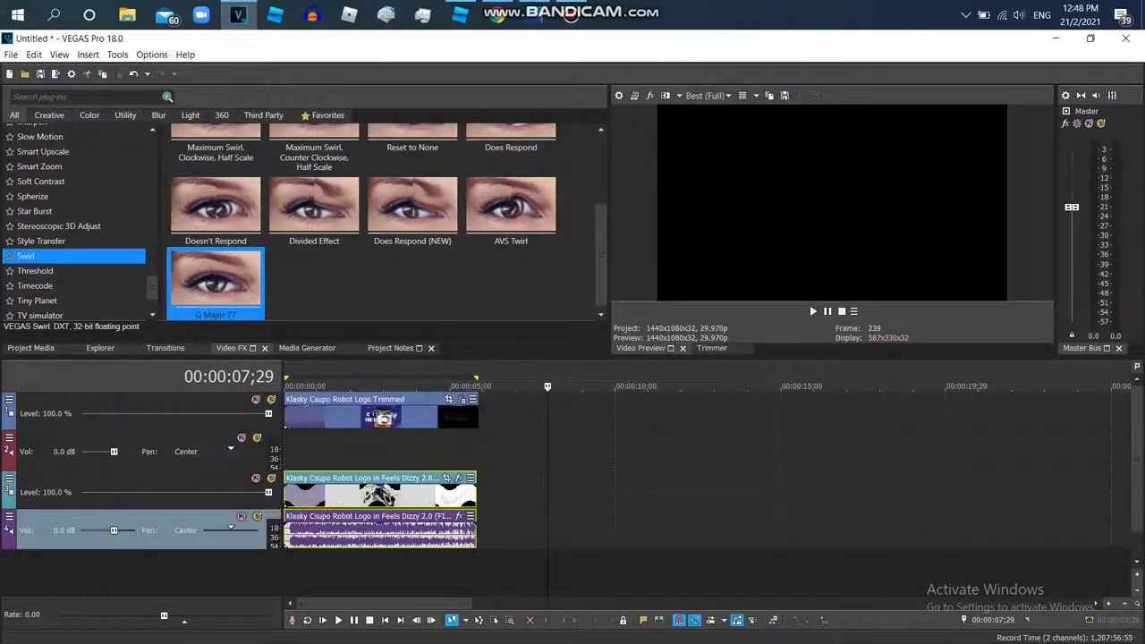
- Delete the Feels Dizzy 2.0 video track and the empty audio track, keeping only the imported audio under the original clip
right_click(498, 490)
left_click(541, 371)
right_click(506, 447)
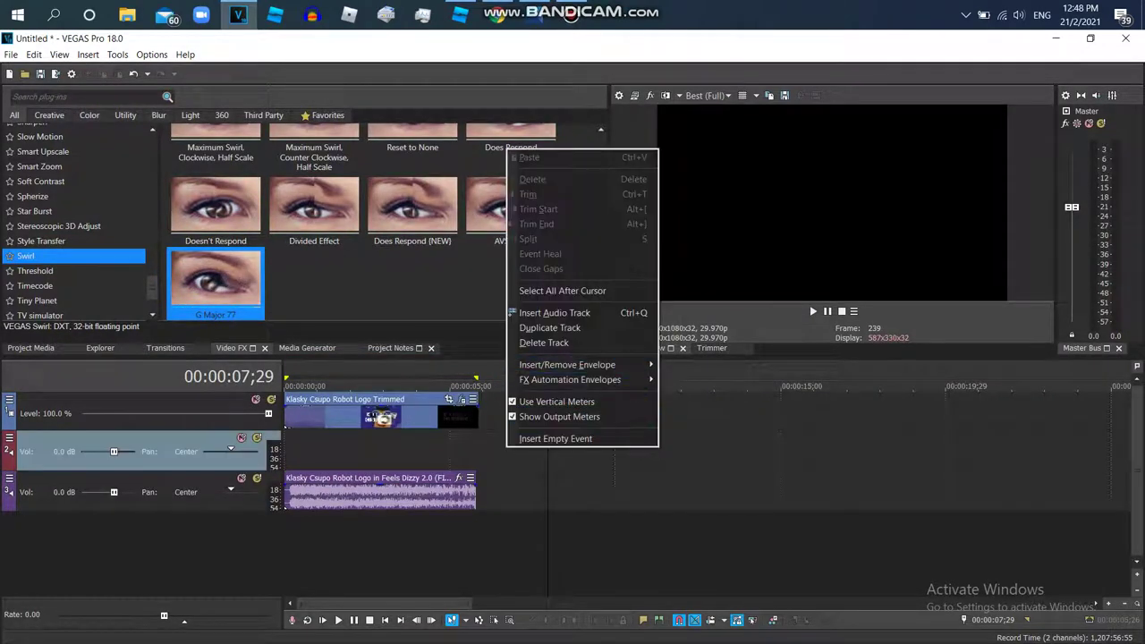
left_click(544, 342)
- Select the clip's time range and play back the distorted video together with the Feels Dizzy 2.0 audio
double_click(385, 456)
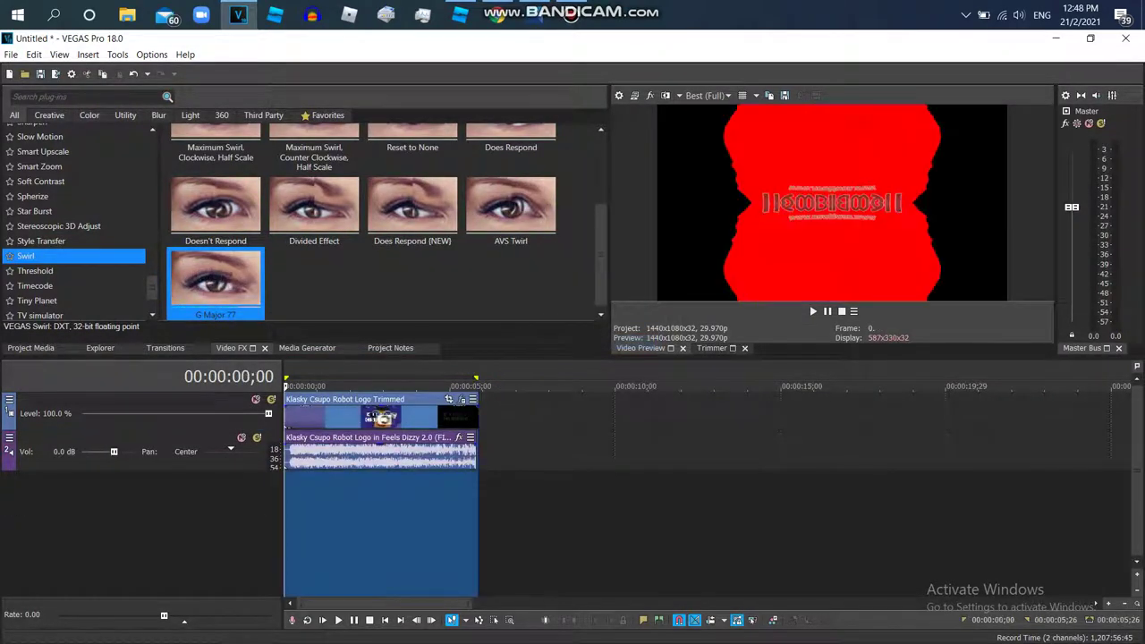
left_click(813, 312)
scroll(706, 493, "up", 4)
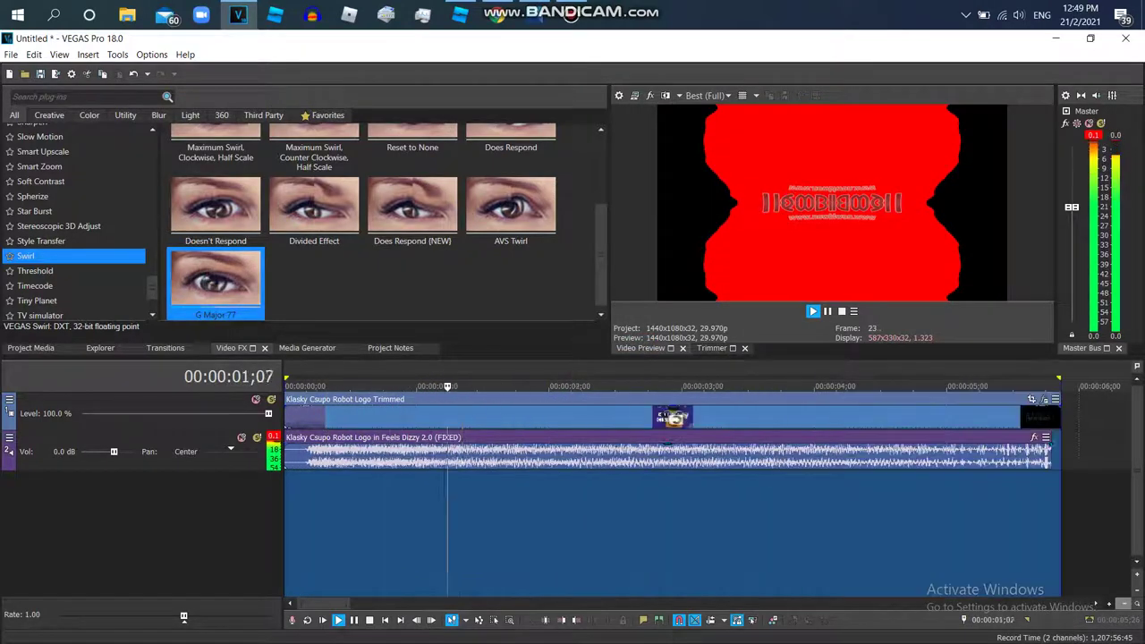
key("space")
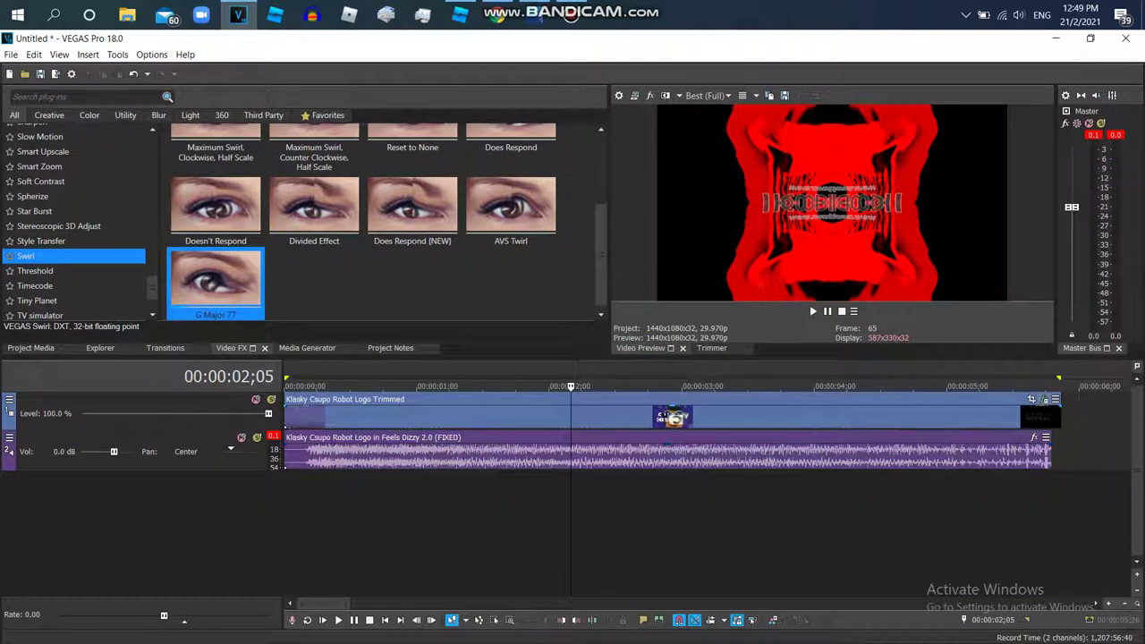
- Save the video clip's effect chain as a plug-in package named Extreme Ultimate Super Duper Very Evil Effect
left_click(1044, 400)
left_click(910, 453)
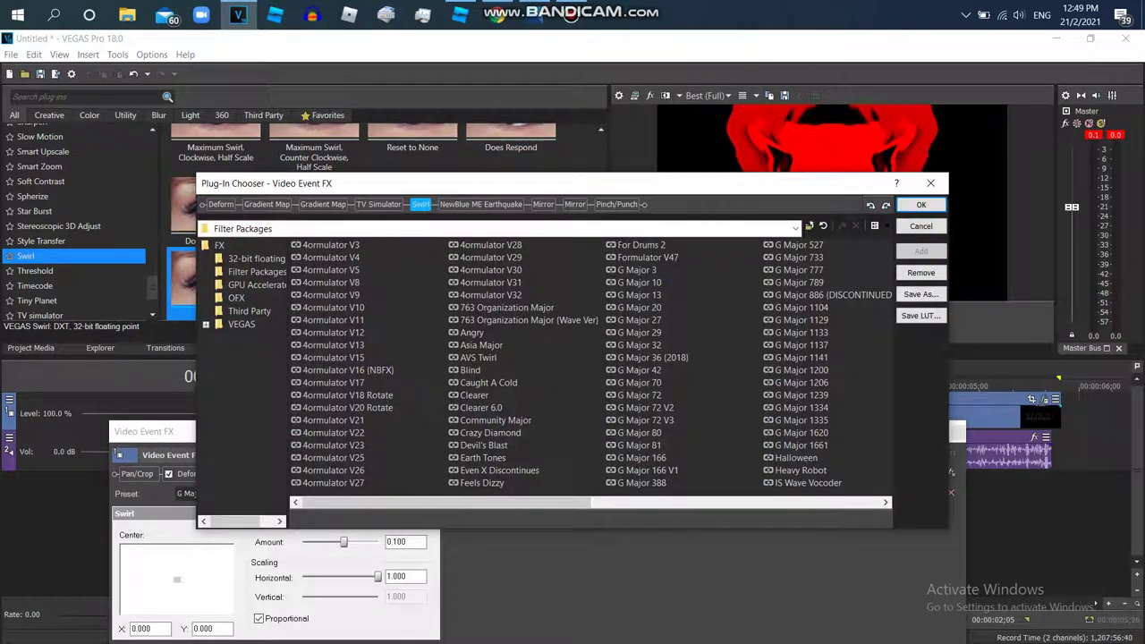
left_click(921, 293)
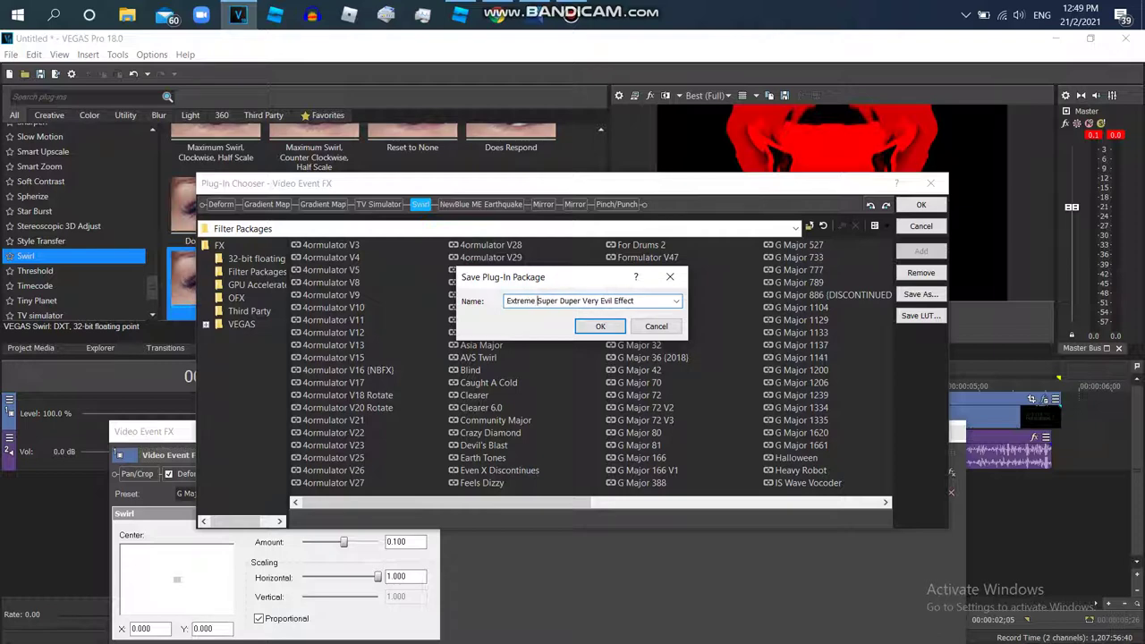
type("ltimat")
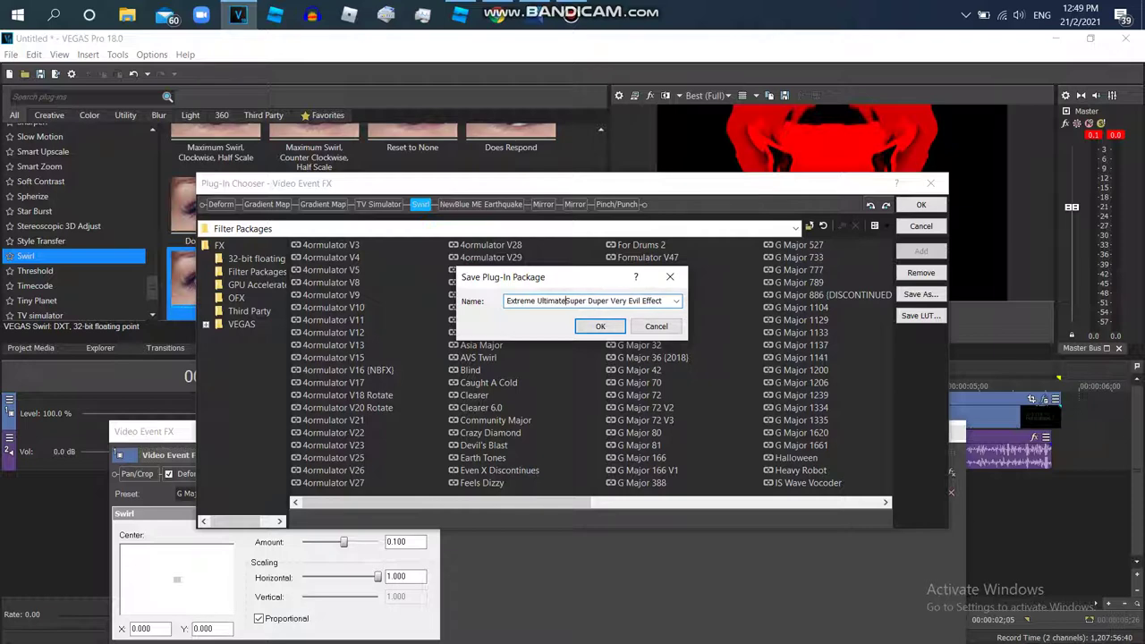
left_click(600, 326)
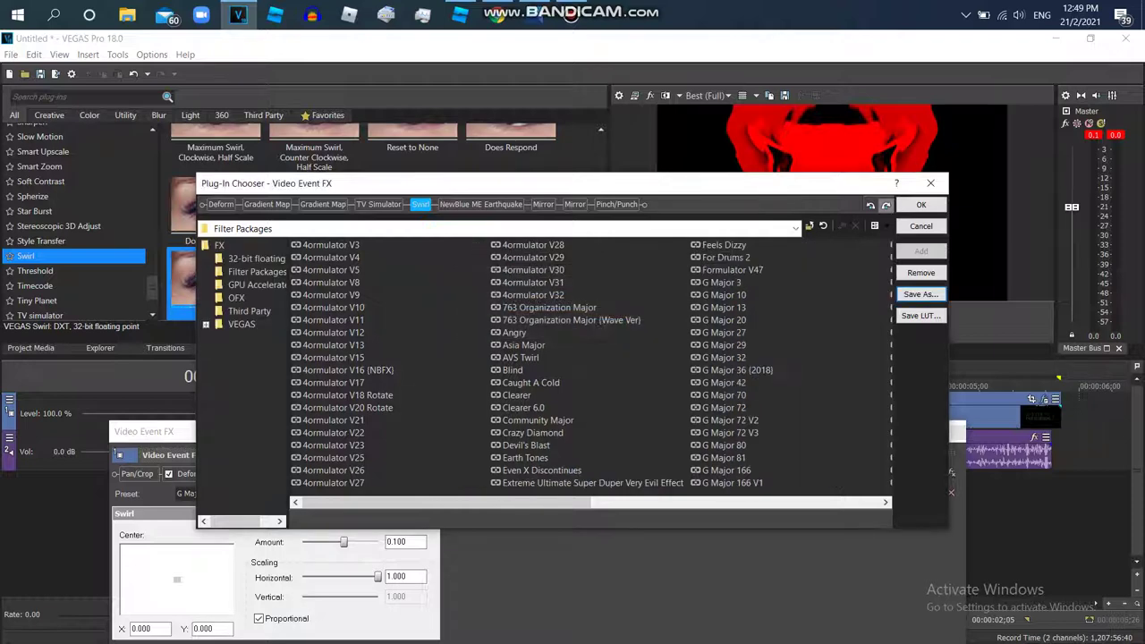
- Find the Extreme Ultimate Super Duper Very Evil Effect package in the list, copy its name and close the plug-in chooser
left_click_drag(484, 503, 730, 503)
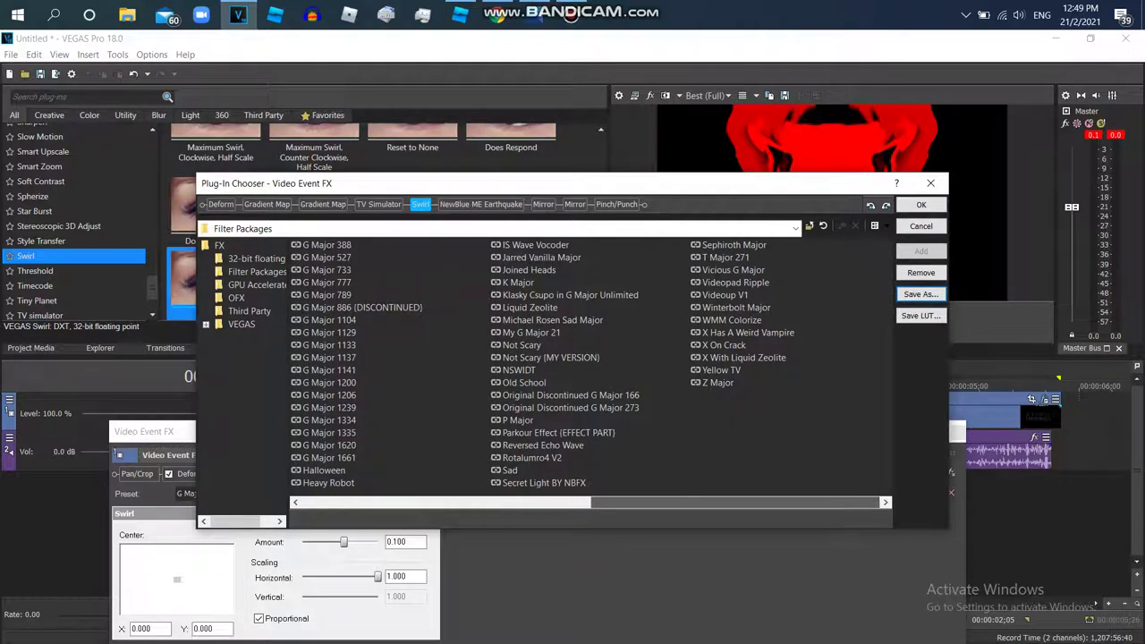
scroll(590, 362, "left", 4)
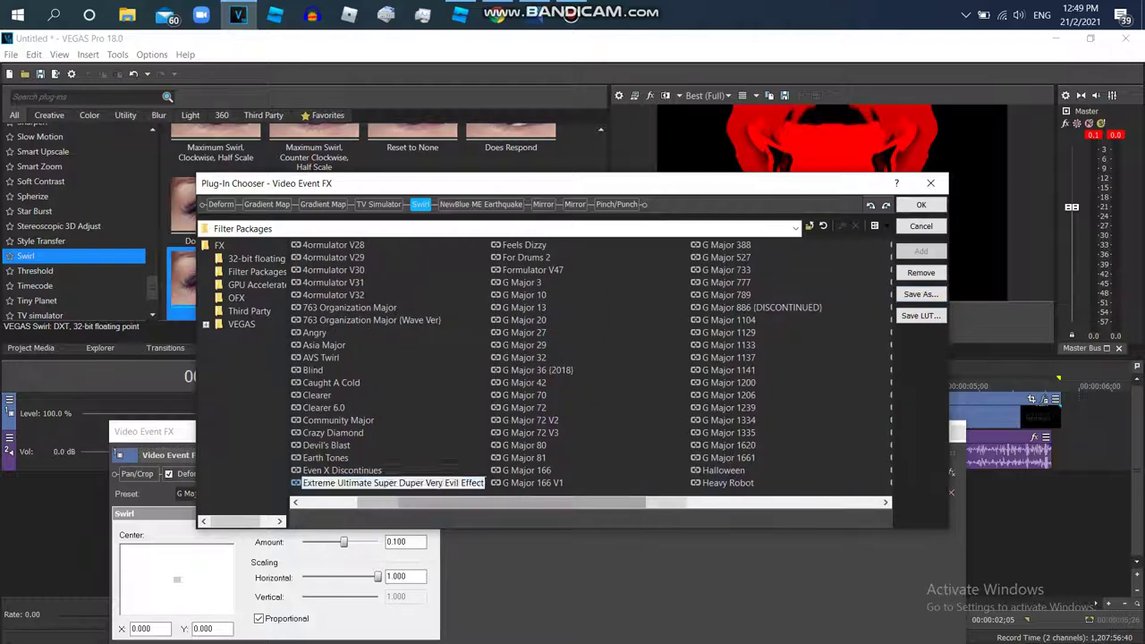
left_click(392, 484)
left_click(392, 483)
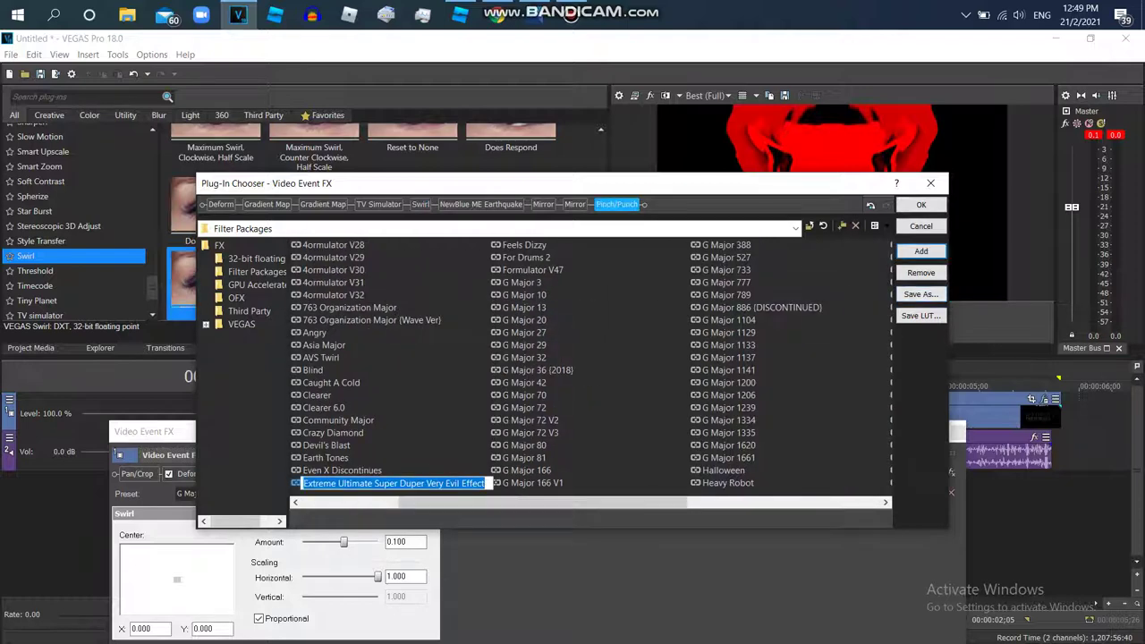
right_click(424, 484)
left_click(460, 345)
left_click(921, 205)
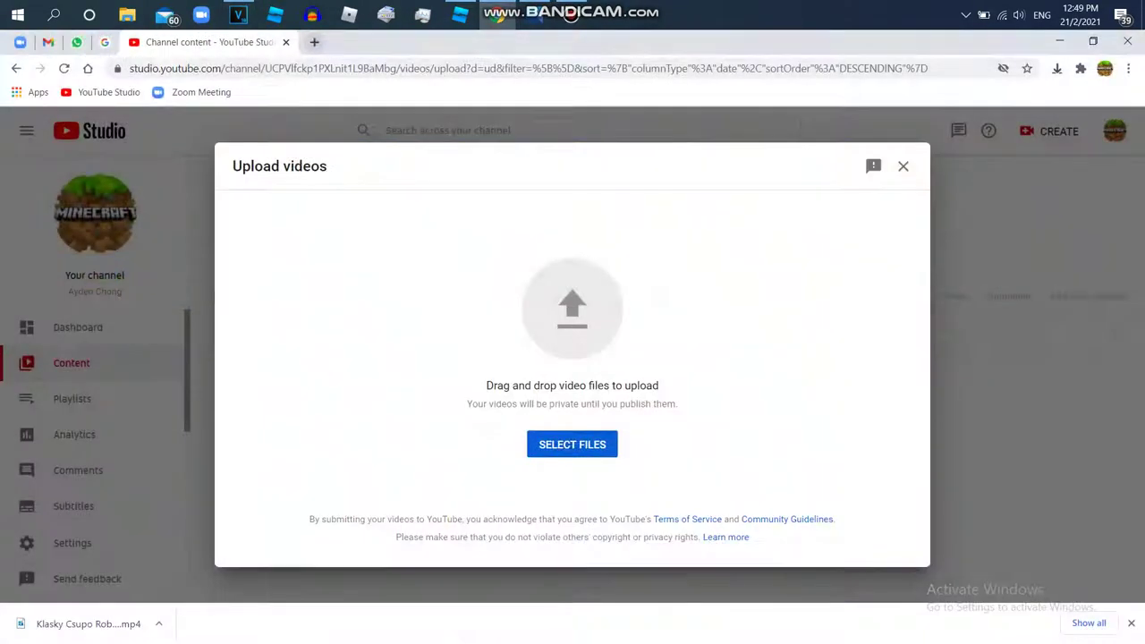
- Switch to the browser and search YouTube in a new tab for Klasky Csupo in Extreme Ultimate Super Duper Very Evil Effect
left_click(314, 41)
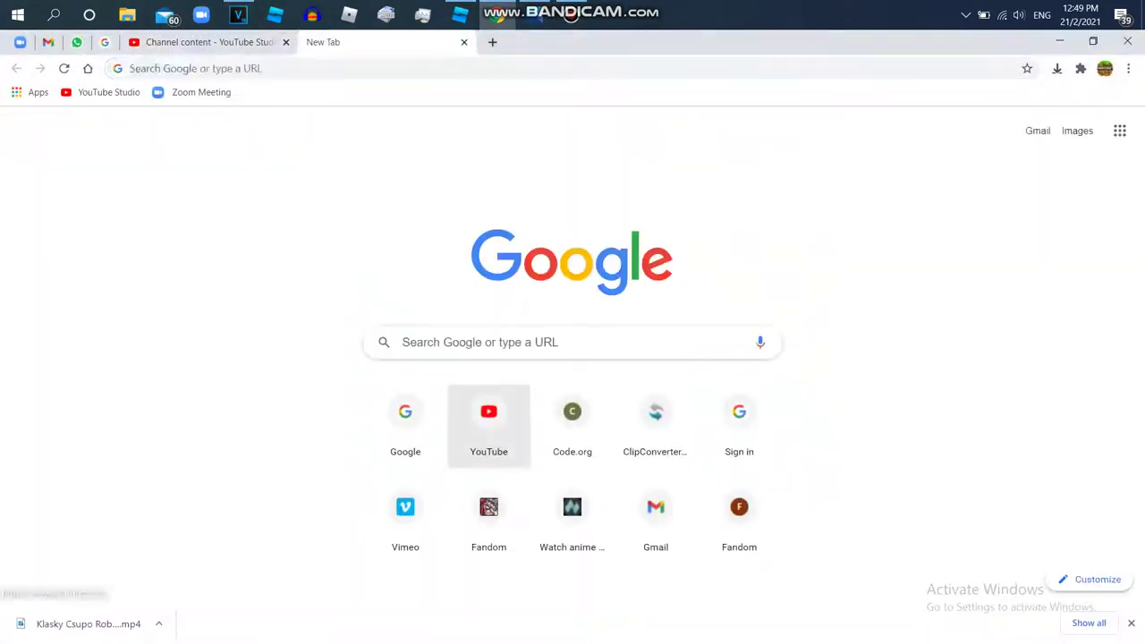
left_click(489, 430)
left_click(501, 127)
type("K")
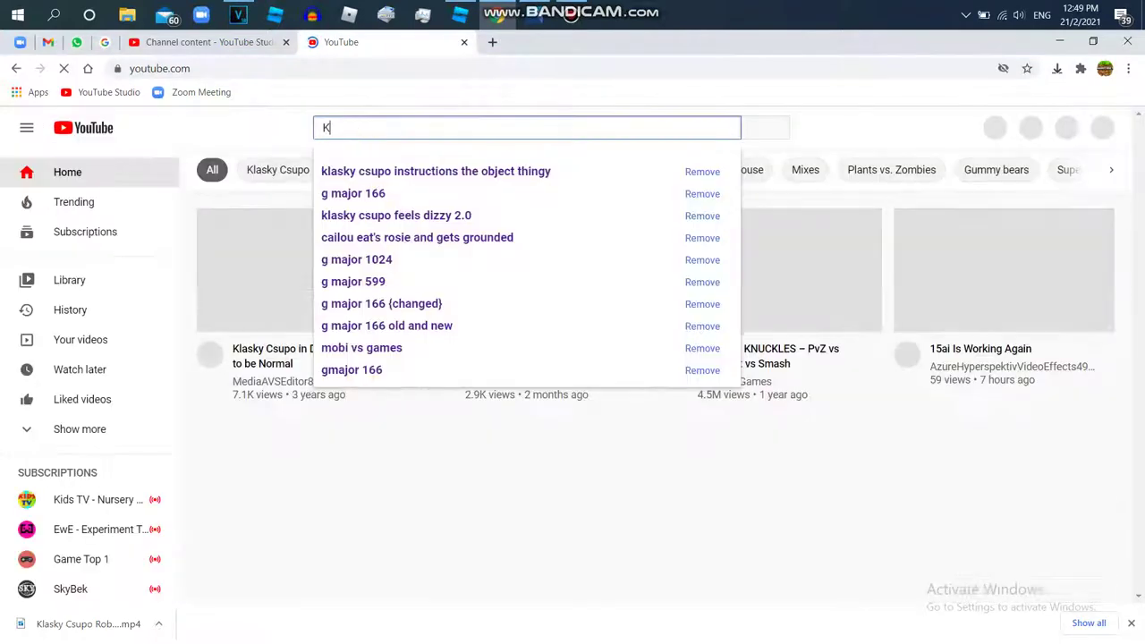
type("lasky Csupo in")
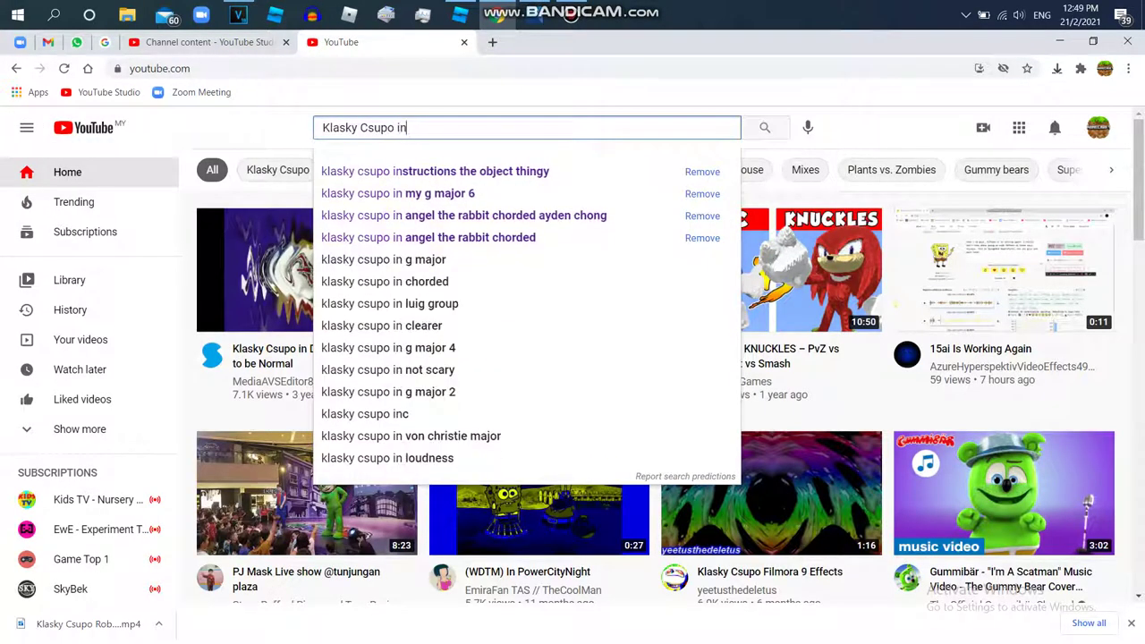
key("ctrl+v")
key("Return")
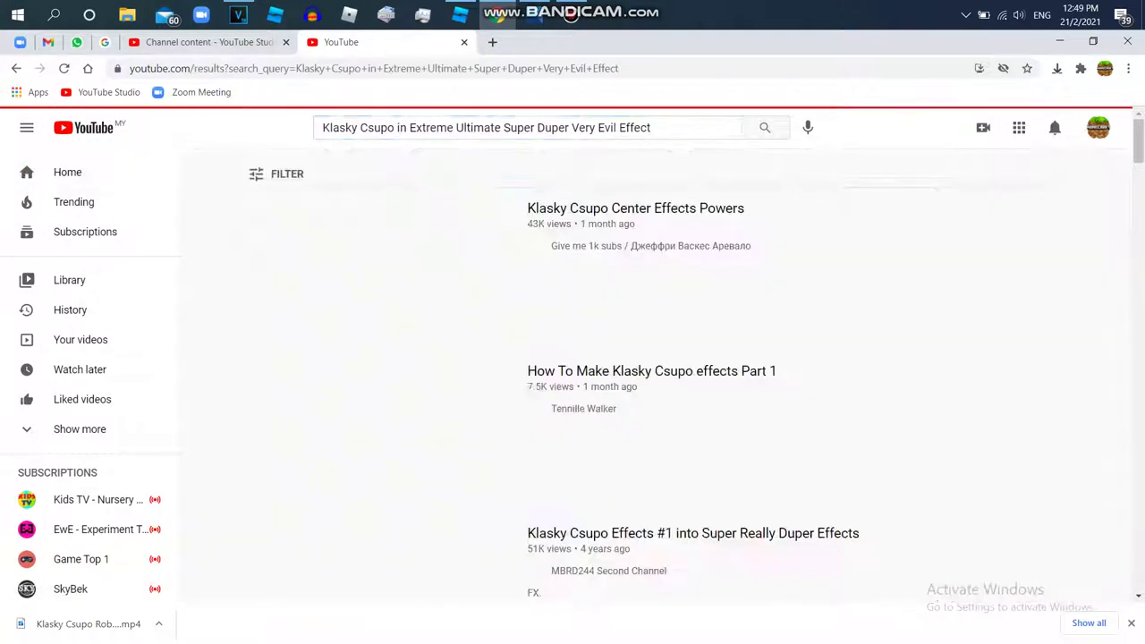
- Close the YouTube search tab, switch back to VEGAS Pro and close the Video Event FX window
left_click(206, 42)
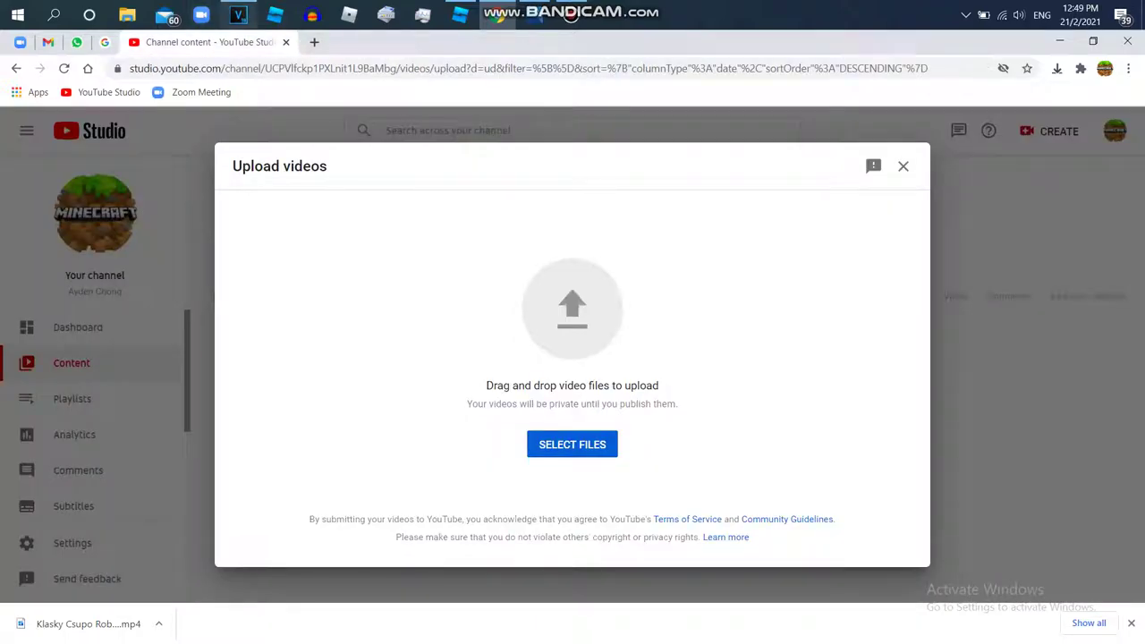
left_click(238, 15)
left_click(957, 432)
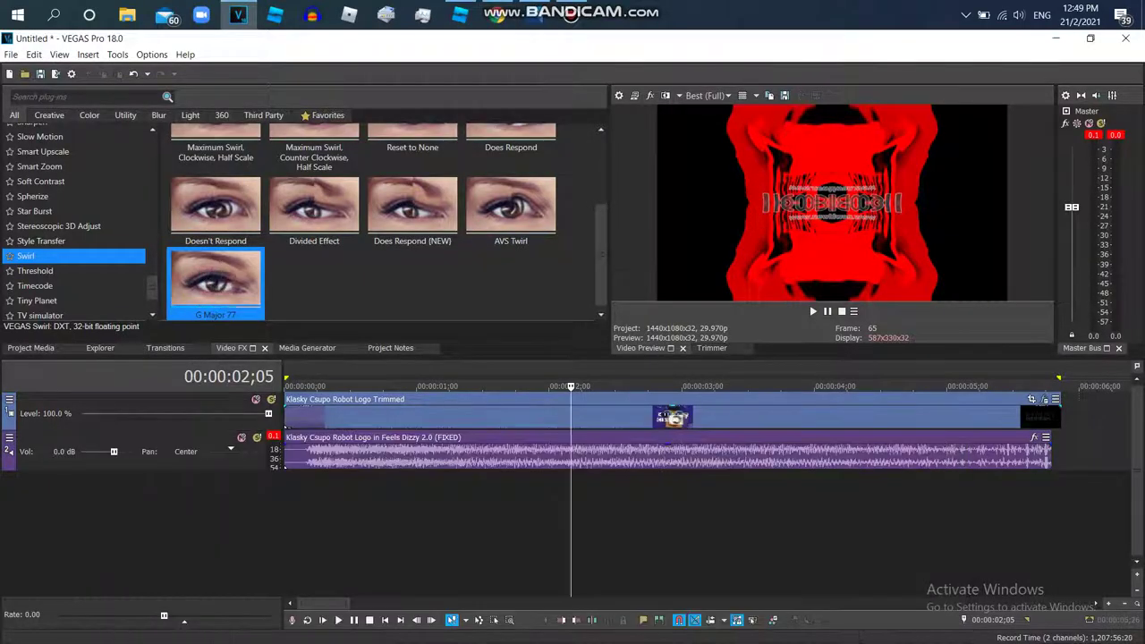
- Select the clip's time range and set the audio event to the élastique method with Pro attributes and a pitch change of -12
double_click(930, 418)
right_click(948, 452)
left_click(984, 627)
left_click(614, 280)
left_click(614, 302)
left_click(614, 300)
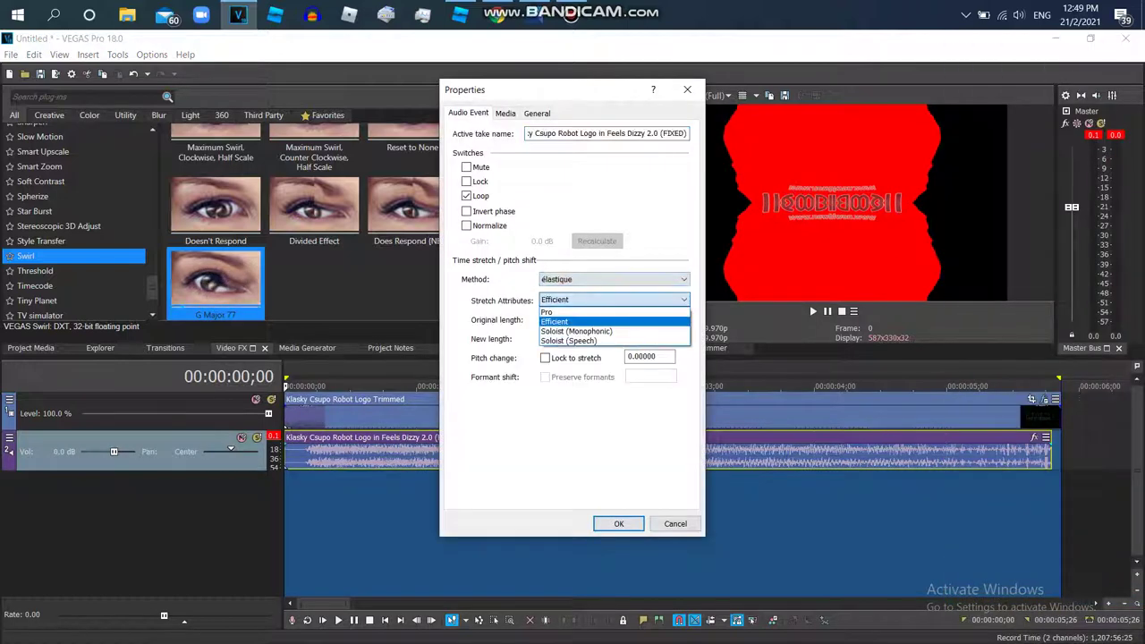
left_click(614, 311)
double_click(658, 357)
type("-")
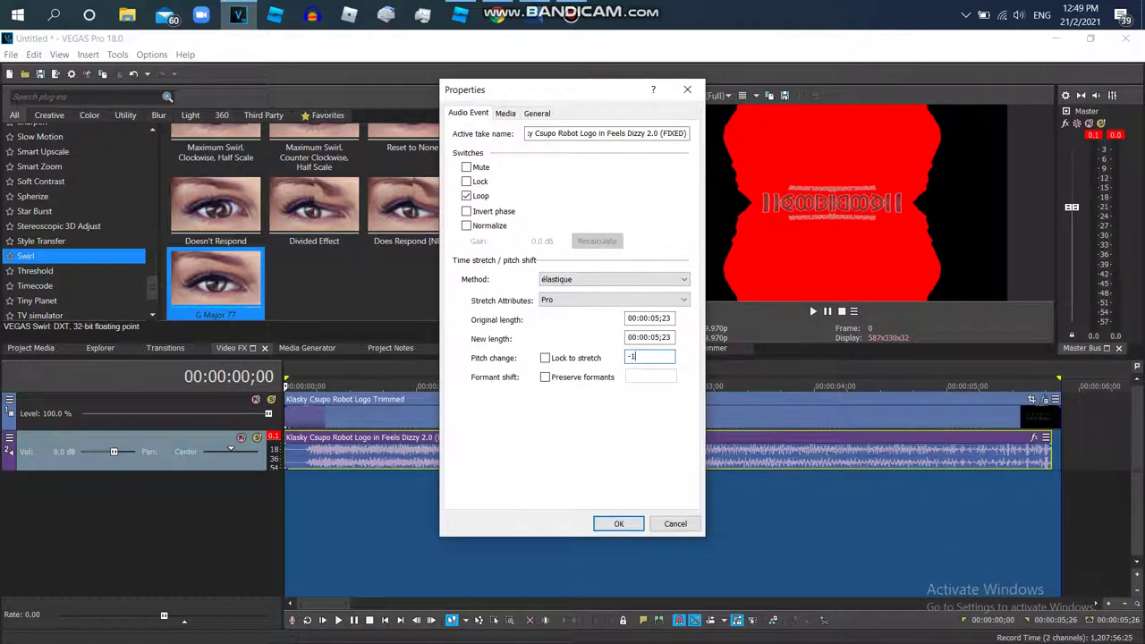
type("1")
left_click(619, 523)
- Duplicate the -12 audio track and set the copied event's pitch change to -5
right_click(993, 456)
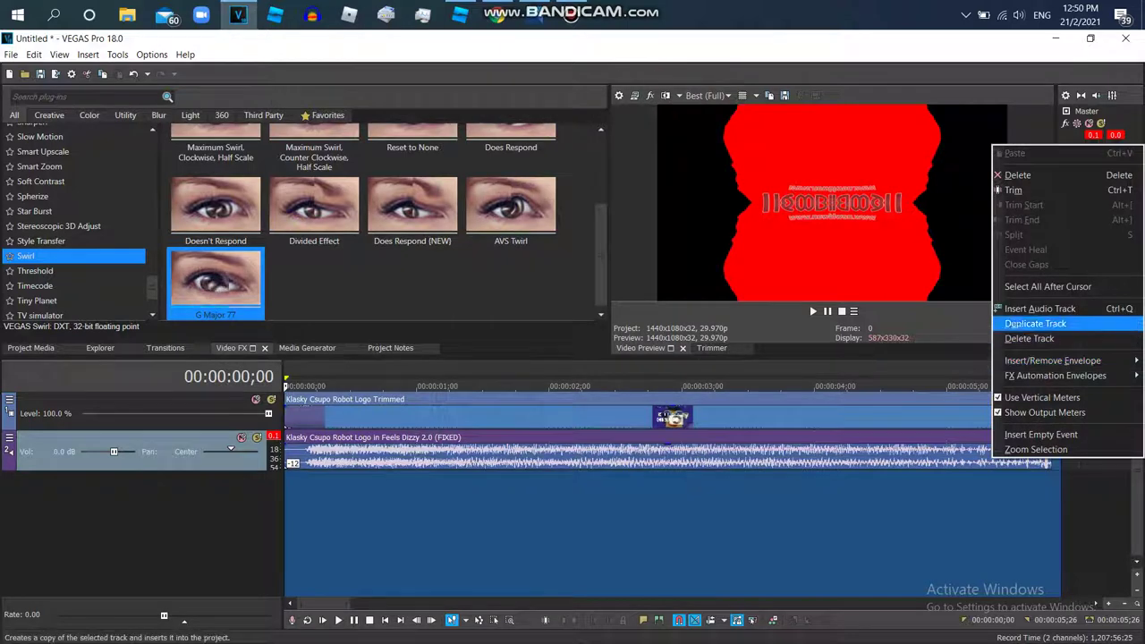
left_click(1035, 323)
right_click(948, 492)
left_click(984, 604)
left_click(665, 357)
type("5")
left_click(618, 524)
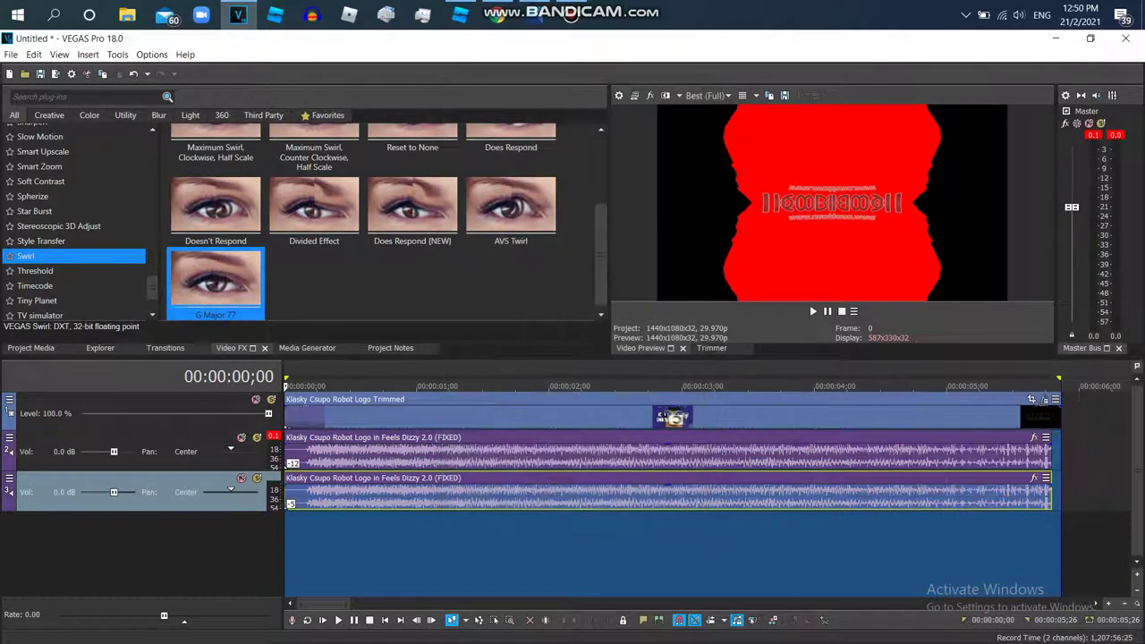
- Duplicate the -5 audio track and set the new copy's pitch change to 0
right_click(992, 495)
left_click(1035, 362)
right_click(949, 532)
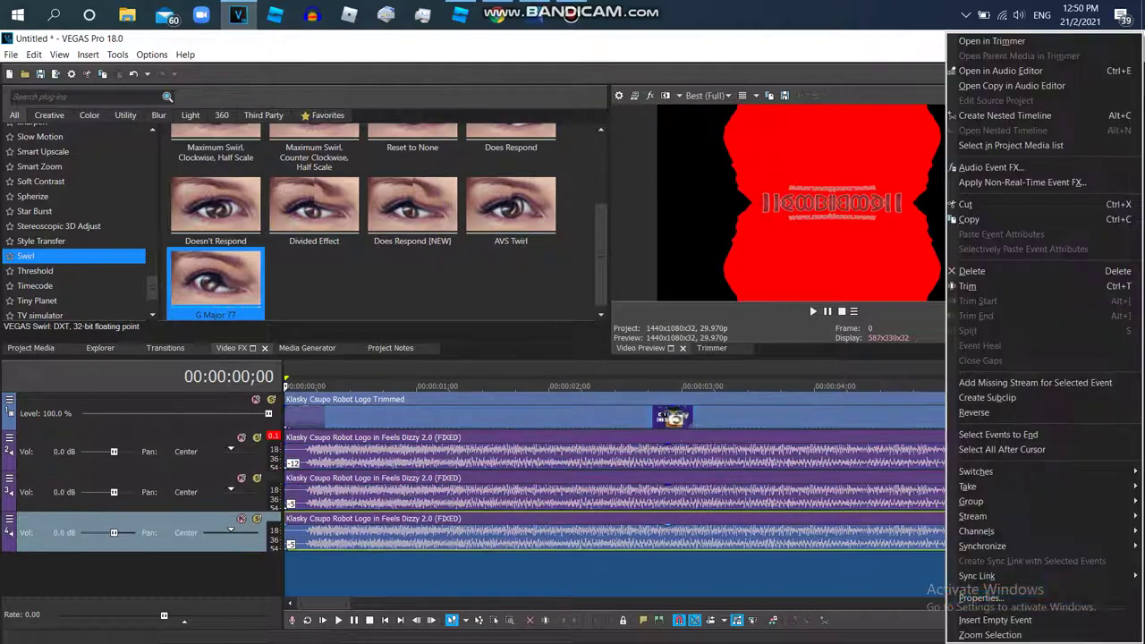
left_click(984, 601)
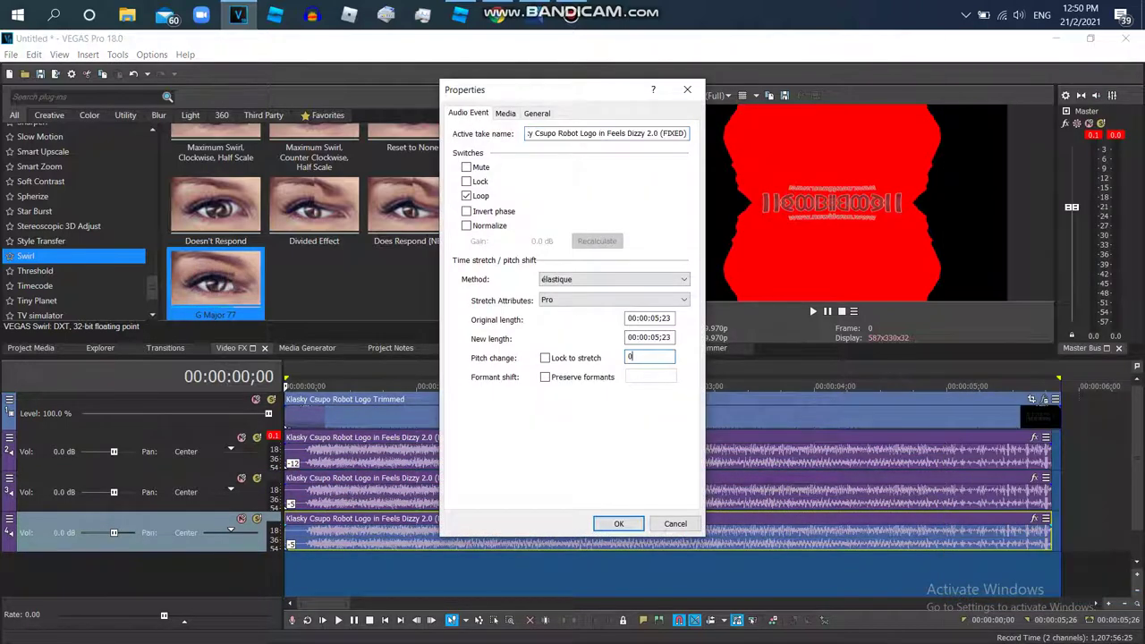
left_click(619, 524)
- Duplicate the -5 audio track again and set the pitch change of the copy at the end of the track list to 4
right_click(991, 495)
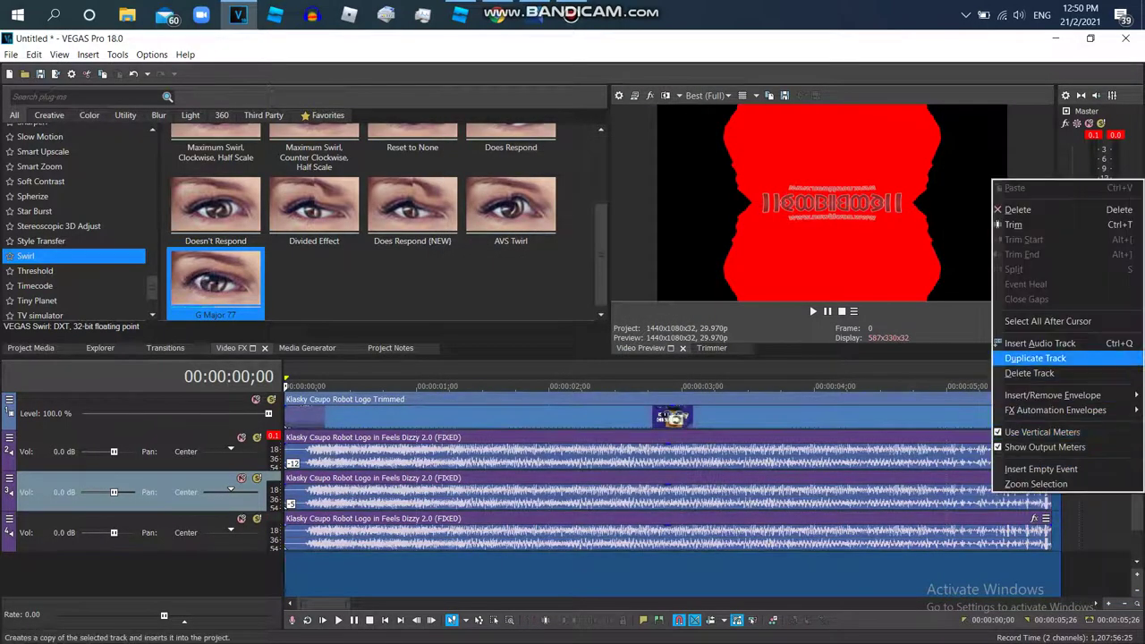
left_click(1035, 358)
right_click(374, 573)
left_click(403, 620)
double_click(646, 357)
type("4")
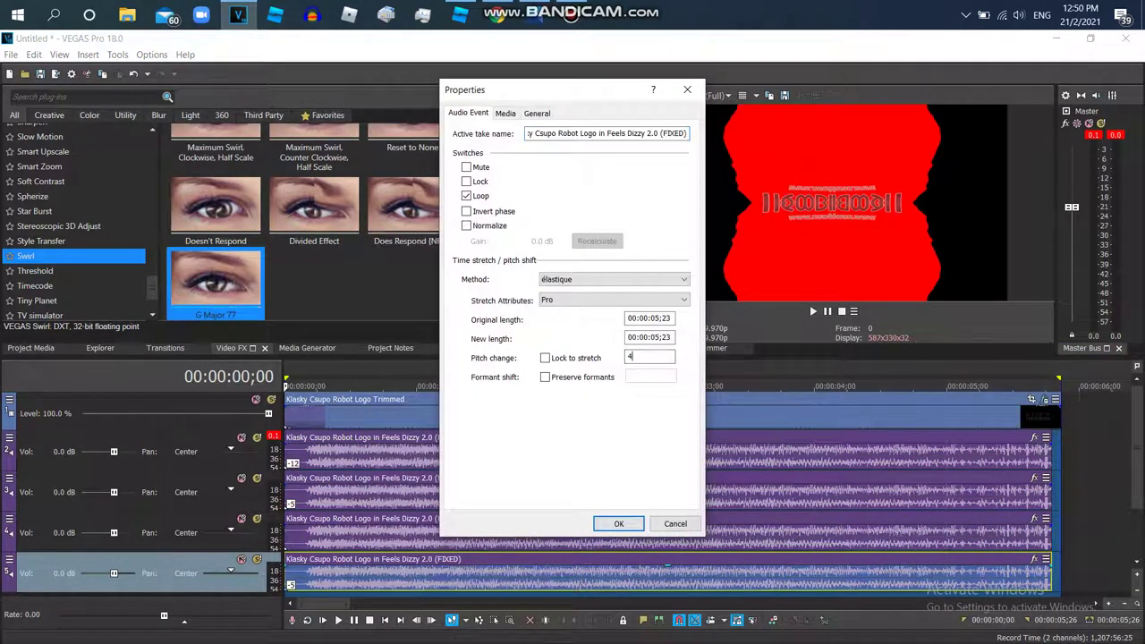
key("Return")
- Duplicate the +4 audio track and set the copied event's pitch change to 7
left_click_drag(1138, 487, 1137, 537)
right_click(1080, 538)
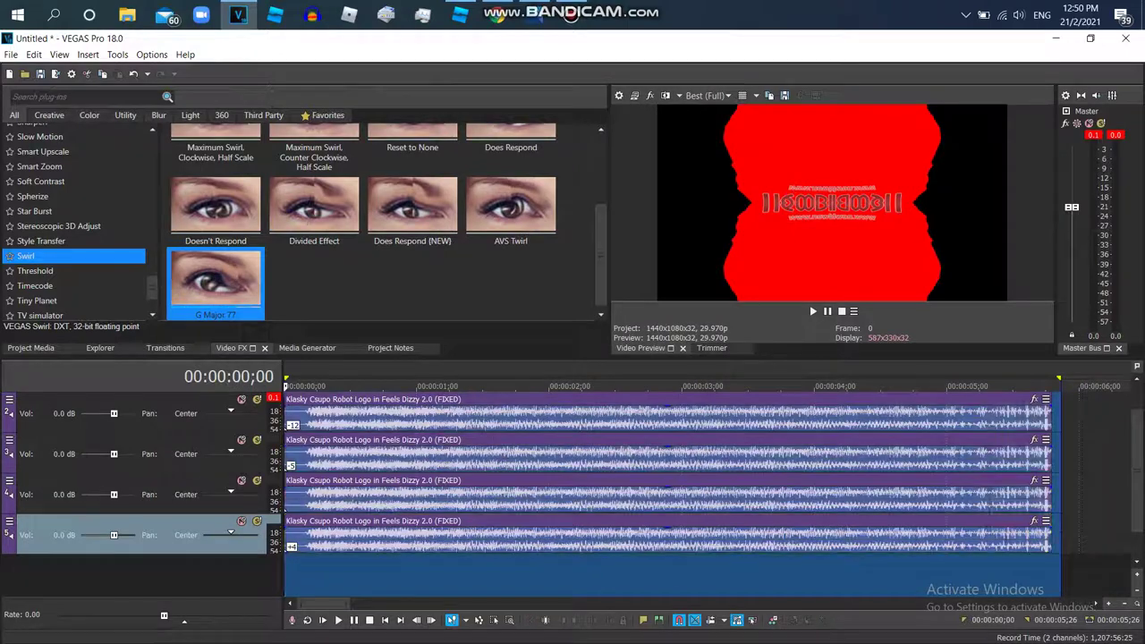
left_click(1035, 405)
right_click(668, 577)
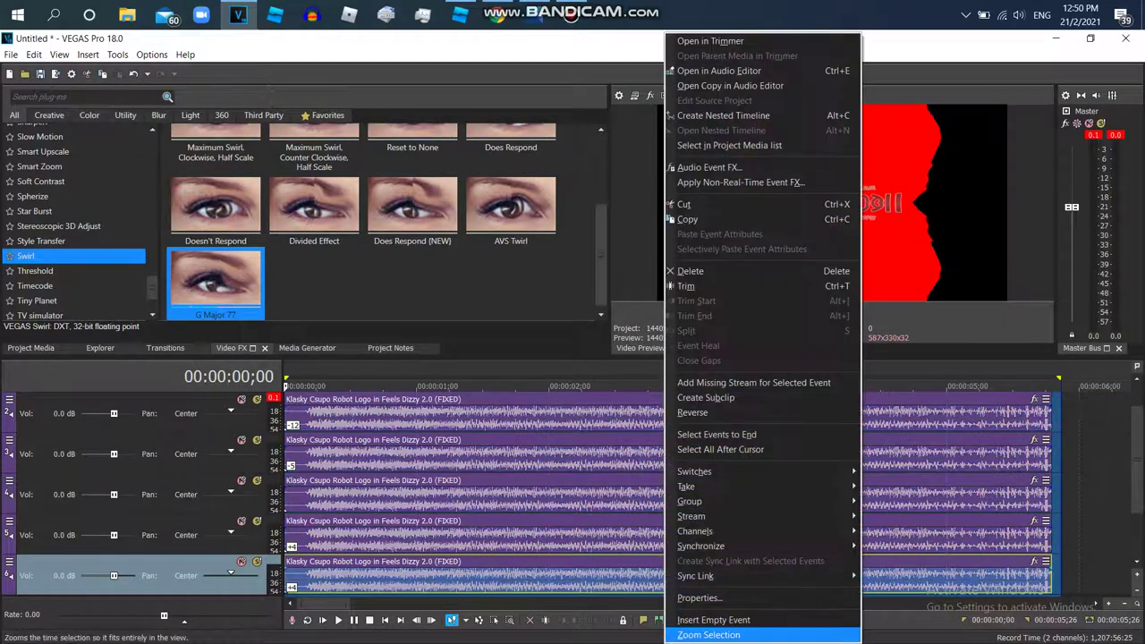
left_click(698, 598)
left_click_drag(660, 357, 610, 373)
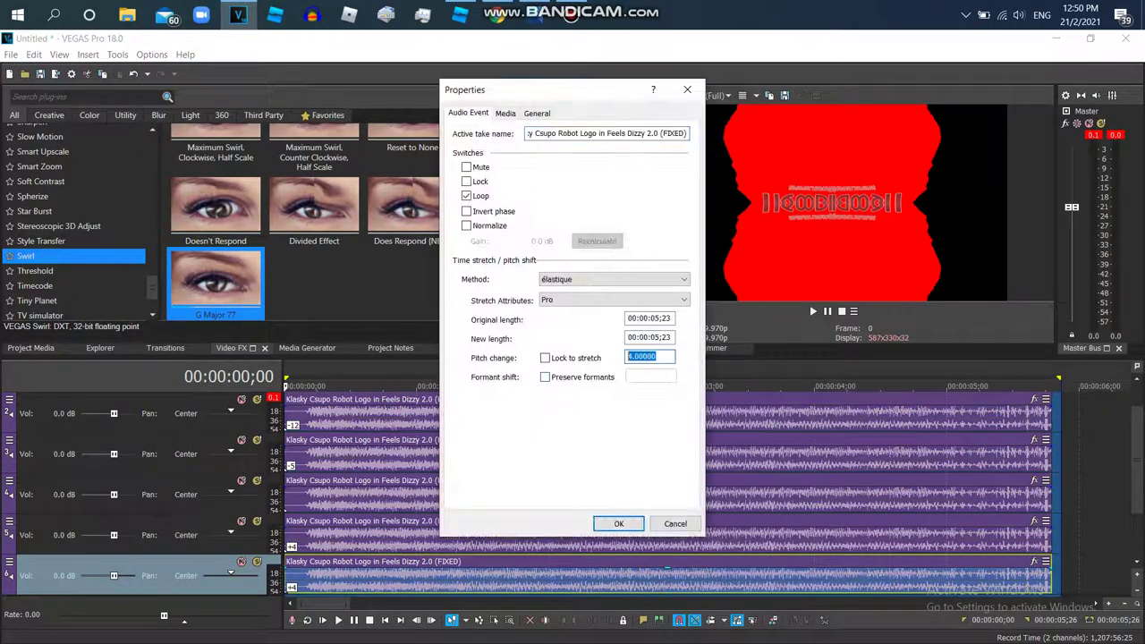
key("Return")
- Duplicate the +7 audio track and set the copied event's pitch change to 12
left_click_drag(1137, 461, 1137, 483)
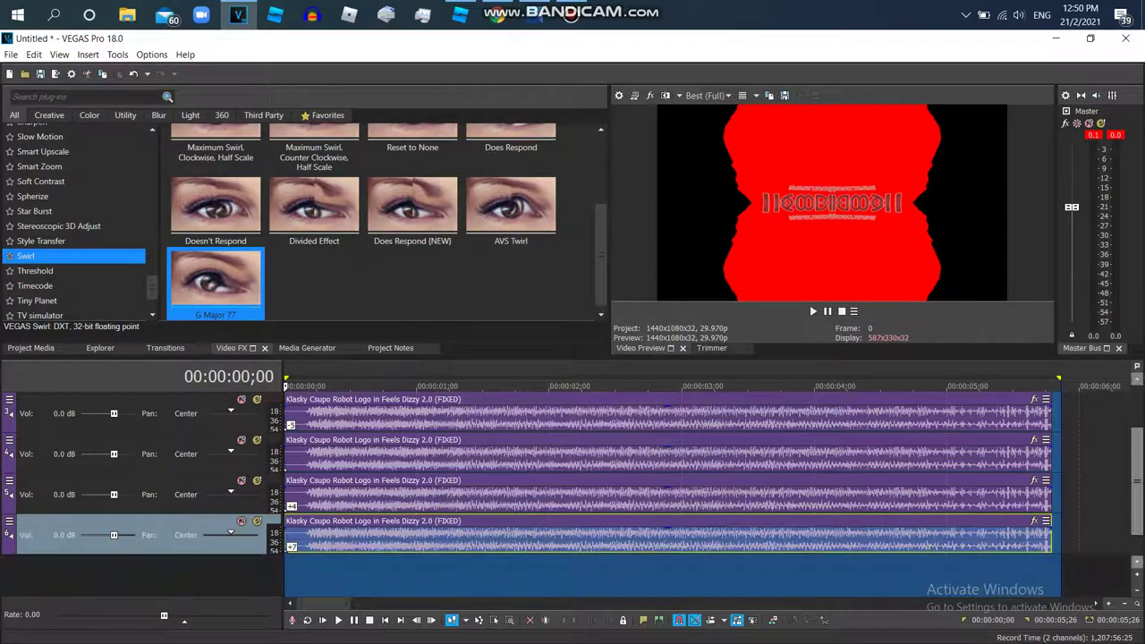
right_click(1079, 538)
left_click(1035, 403)
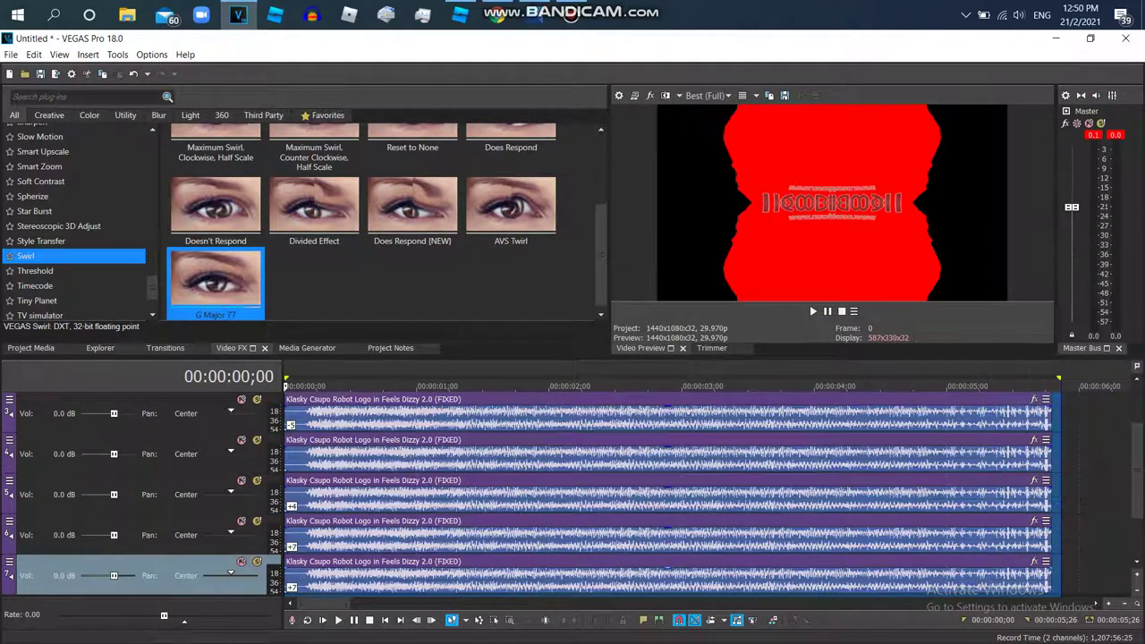
right_click(643, 584)
left_click(677, 598)
left_click_drag(660, 357, 619, 360)
type("12")
left_click(618, 524)
key("Return")
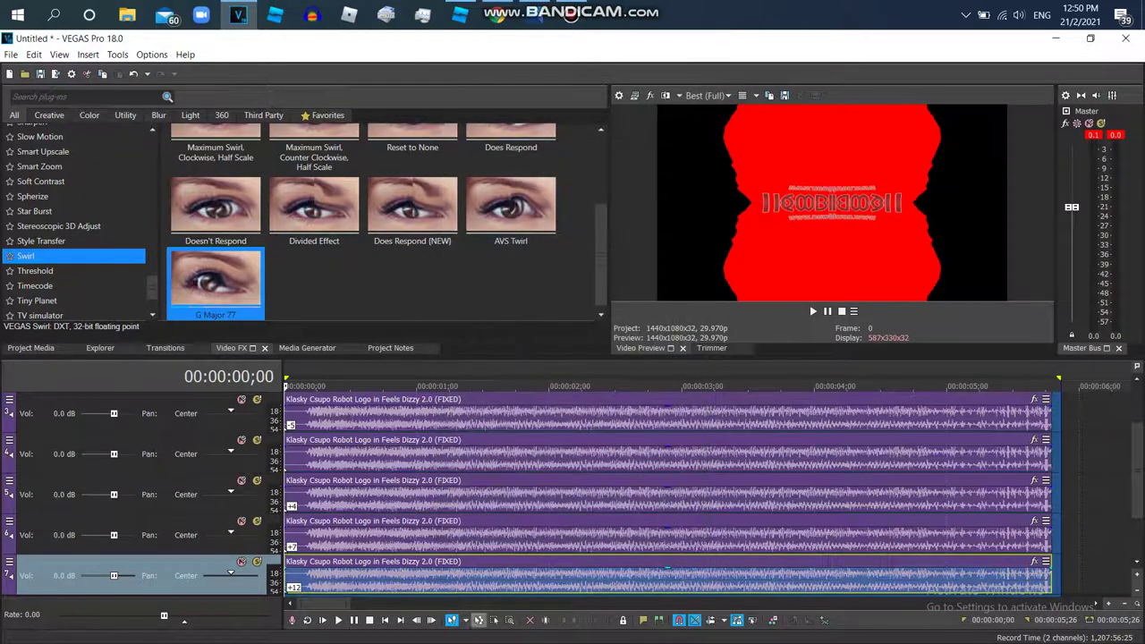
- Select all the audio events, shift them 2 frames later to line up with the video clip's end, and play back the project
left_click_drag(1087, 573, 882, 392)
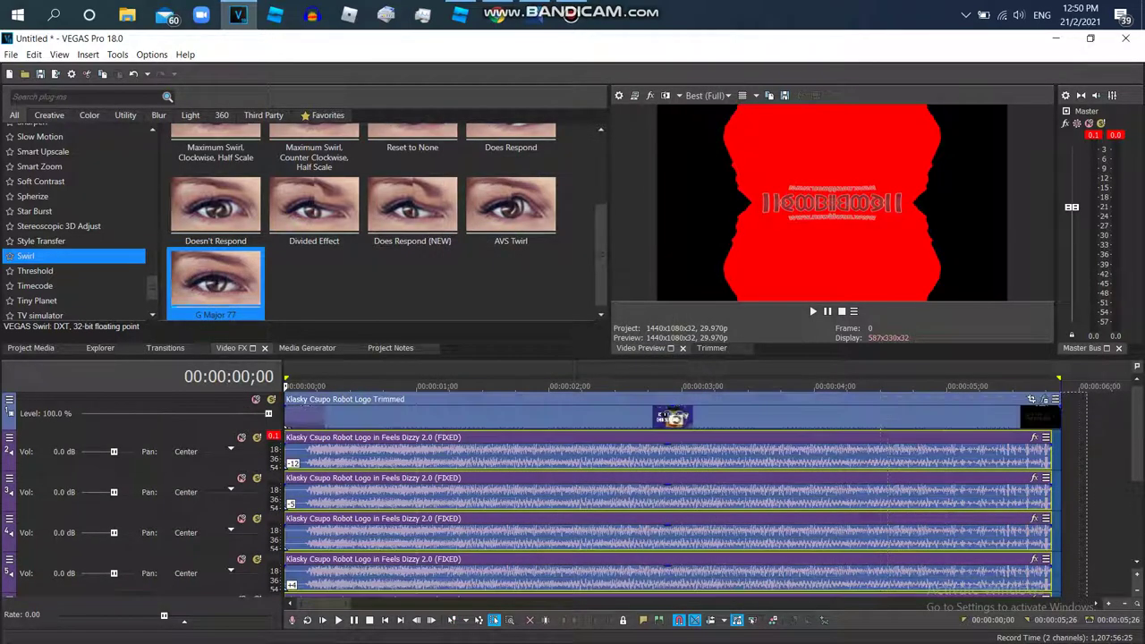
left_click_drag(881, 446, 891, 446)
double_click(890, 385)
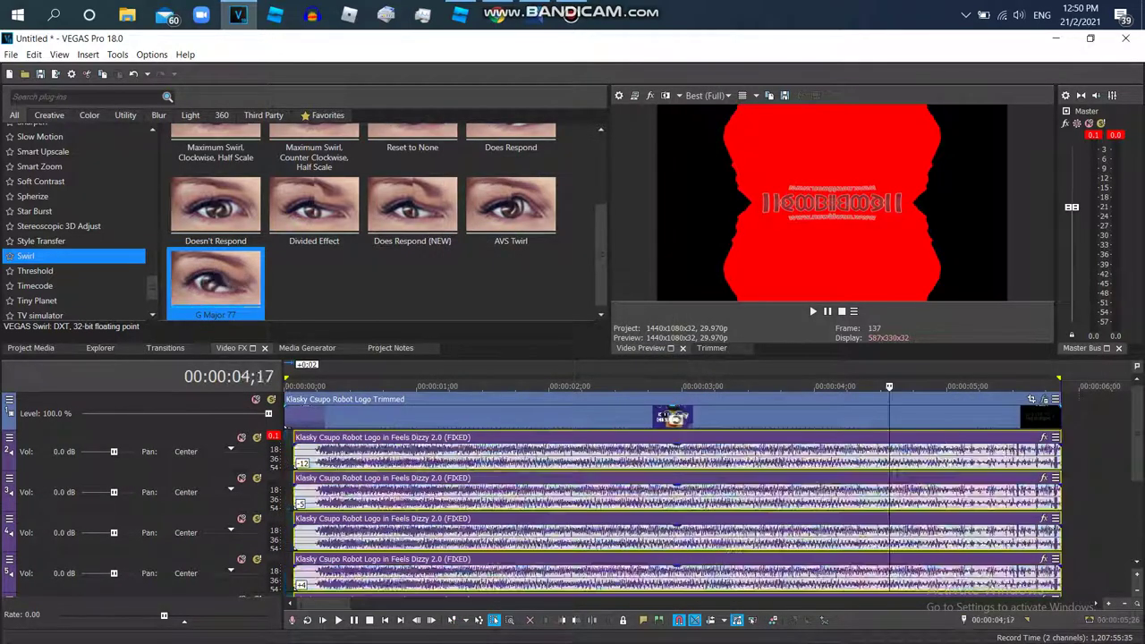
left_click(813, 312)
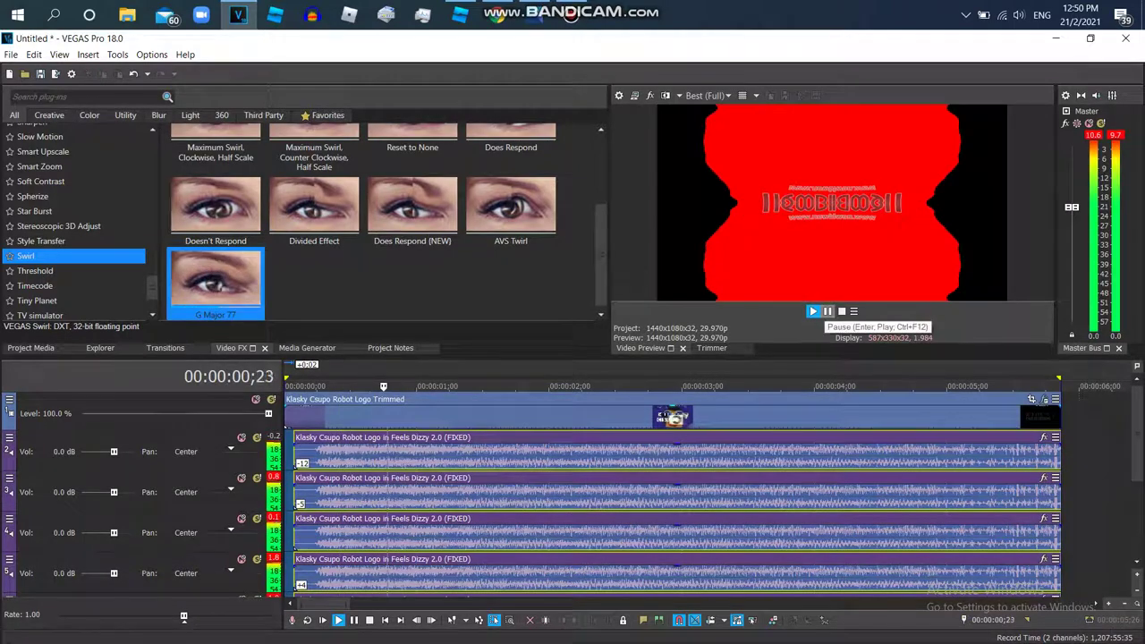
key("space")
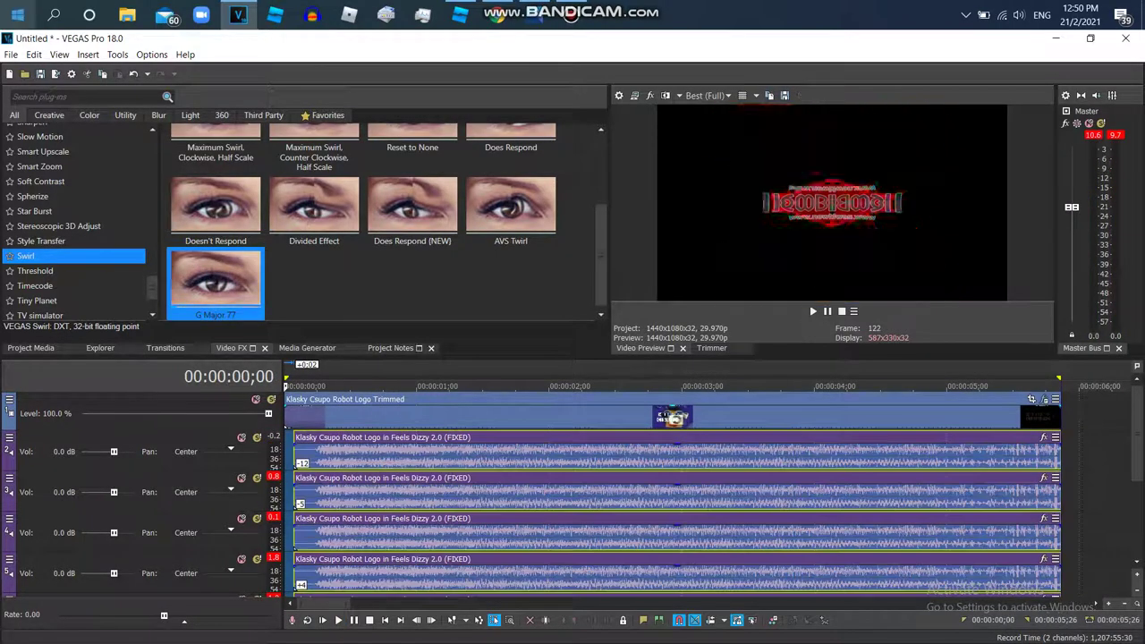
- Set up a render in the Wave (Microsoft) format with the 96,000 Hz, 32 Bit (IEEE Float), Mono, PCM template
left_click(11, 55)
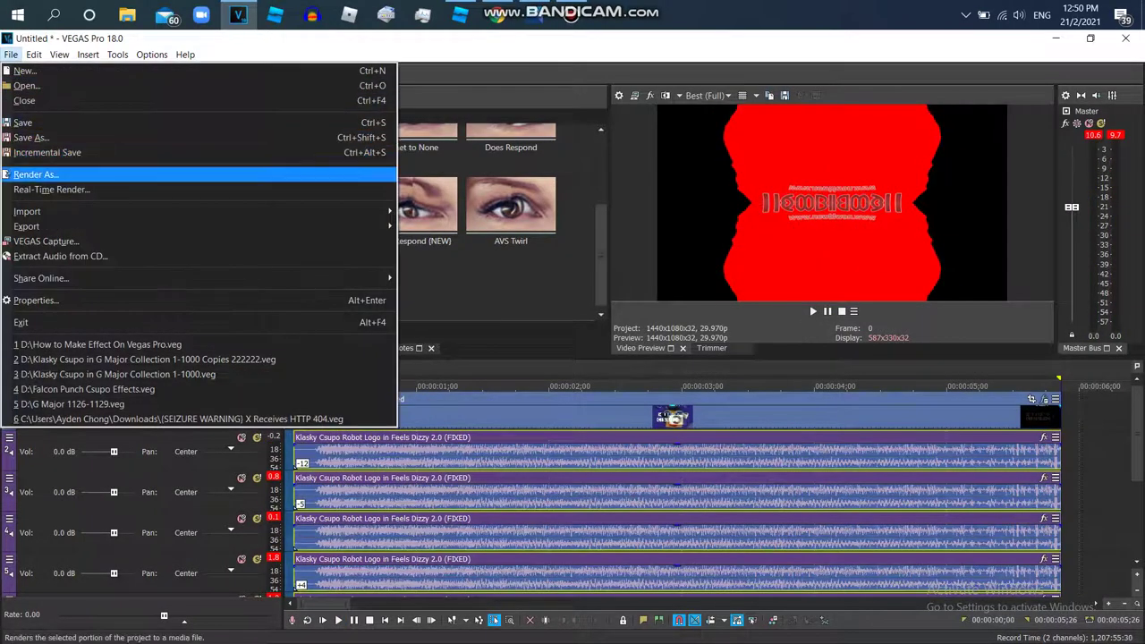
key("Escape")
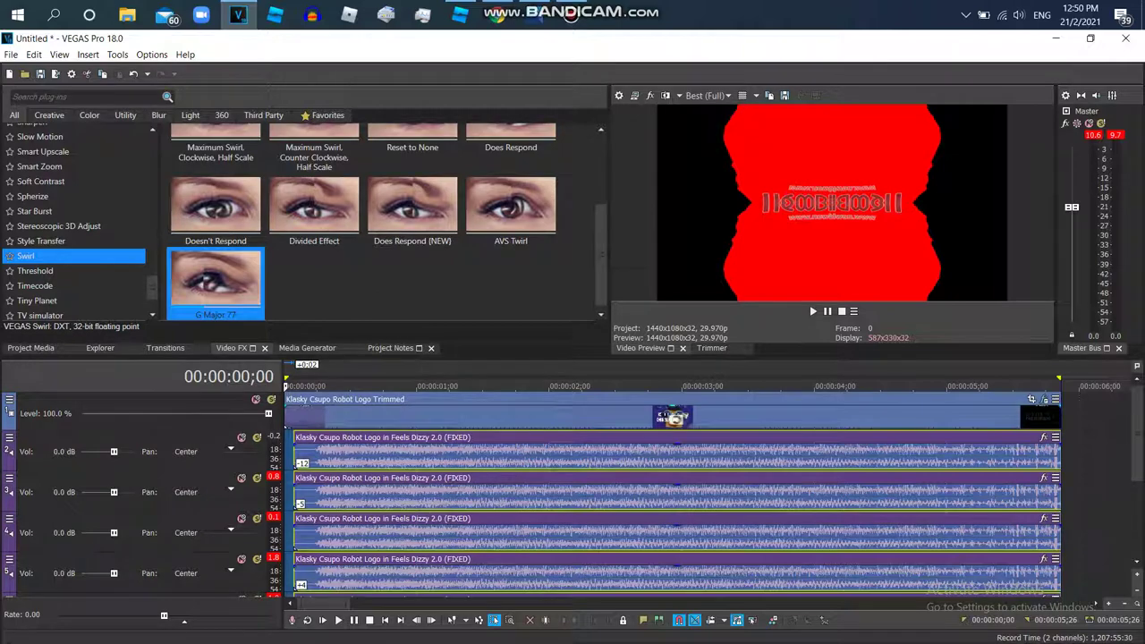
key("ctrl+alt+m")
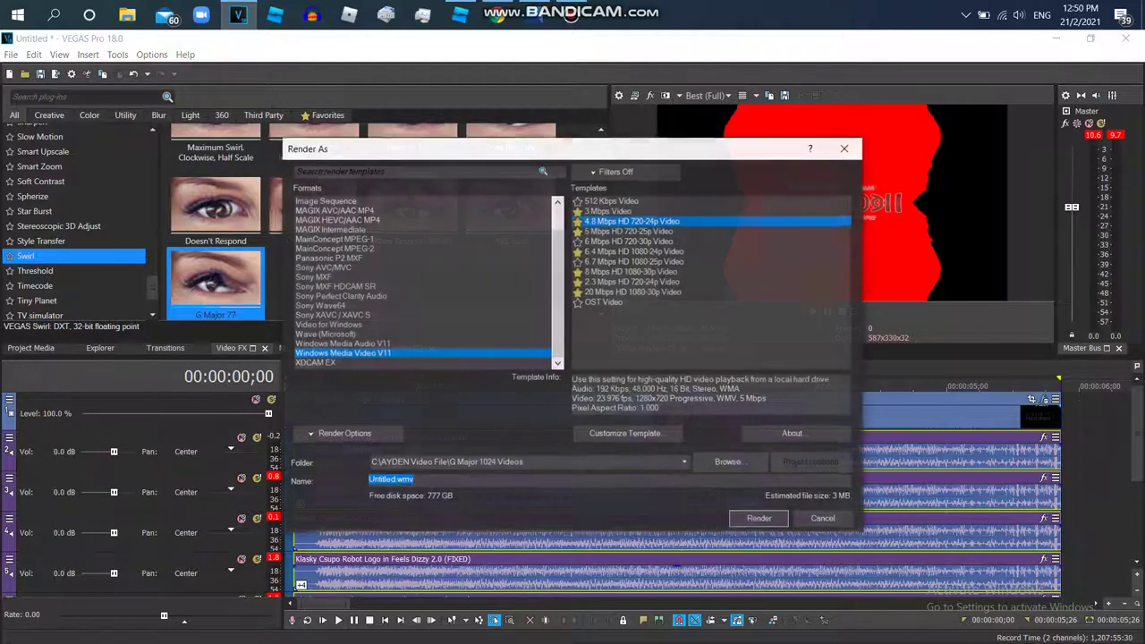
left_click(325, 334)
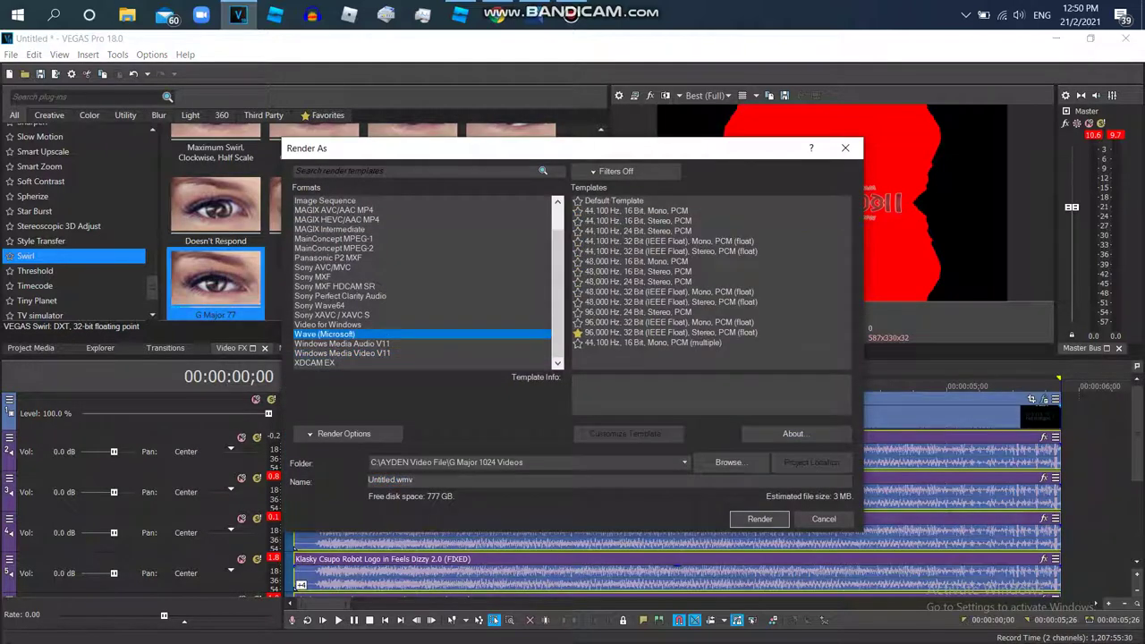
left_click(669, 323)
- Set the main video folder on drive C as destination, name the file "KLasky Csupo Feels Dizzy 2.0 In G Major.wav" and render it
left_click(686, 463)
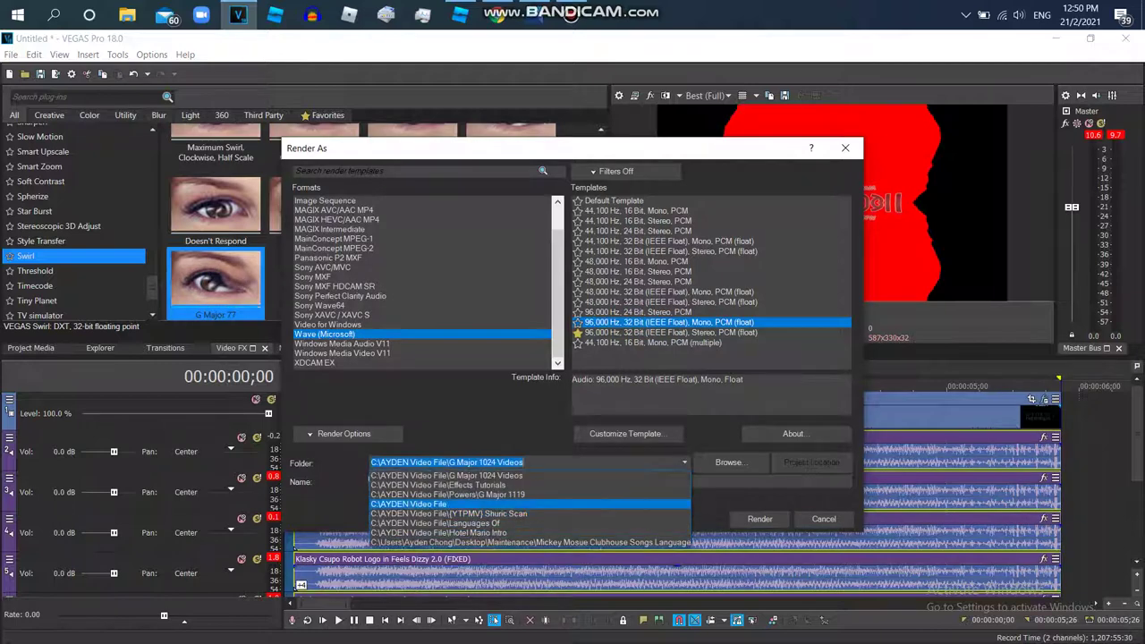
left_click(429, 504)
double_click(390, 480)
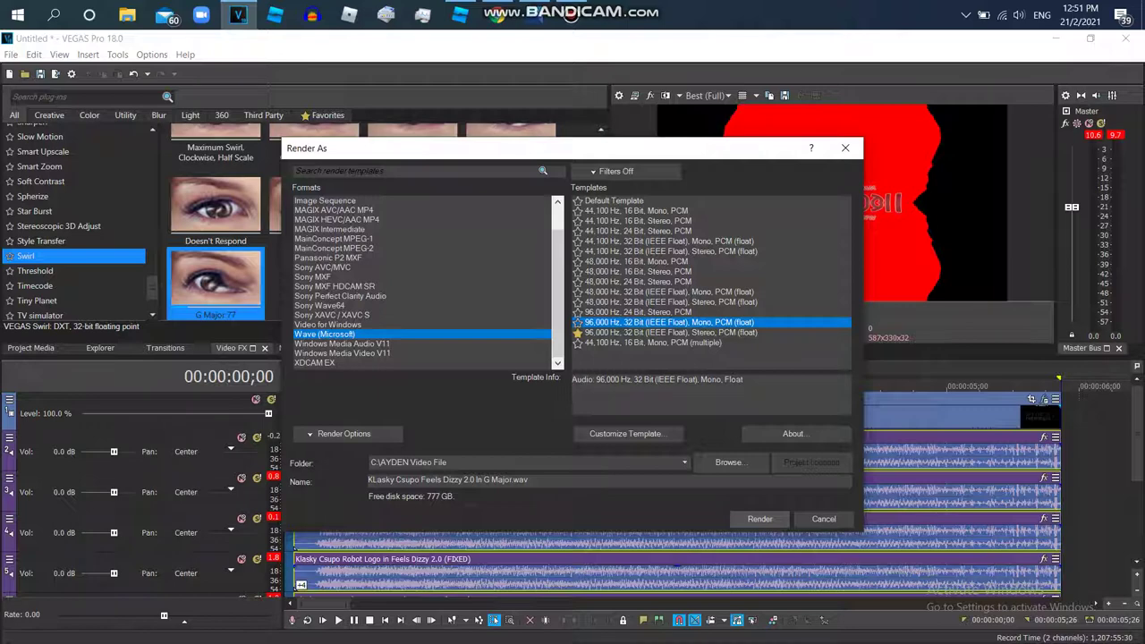
key("Return")
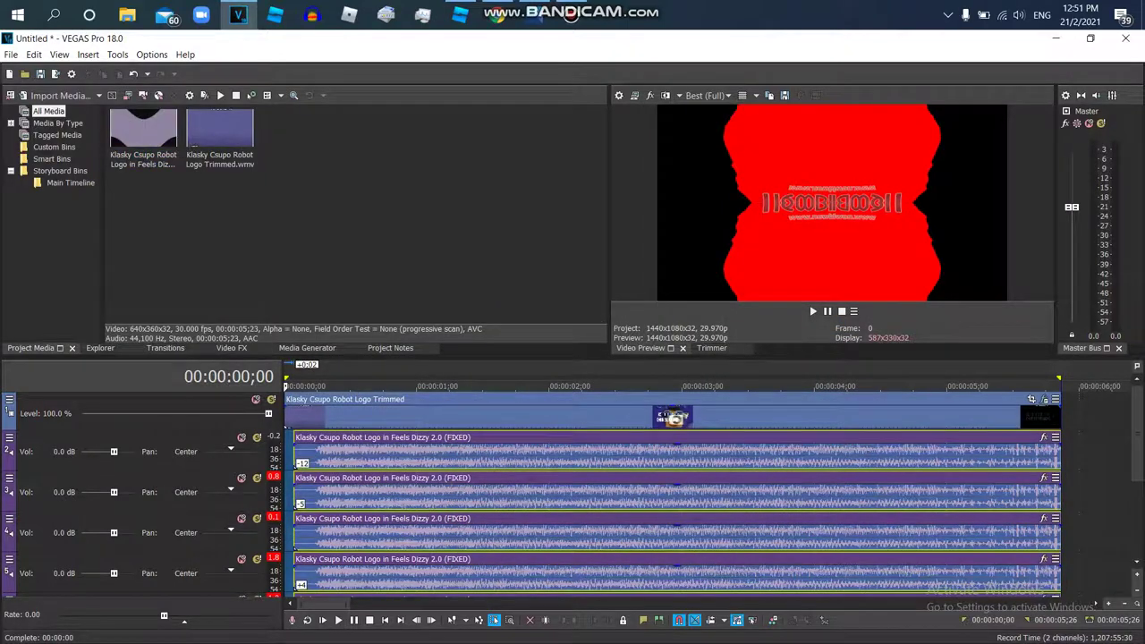
- Replace the "Klasky Csupo Robot Logo in Feels Dizzy 2.0 (FIXED)" project media with the rendered "KLasky Csupo Feels Dizzy 2.0 In G Major" audio
right_click(152, 158)
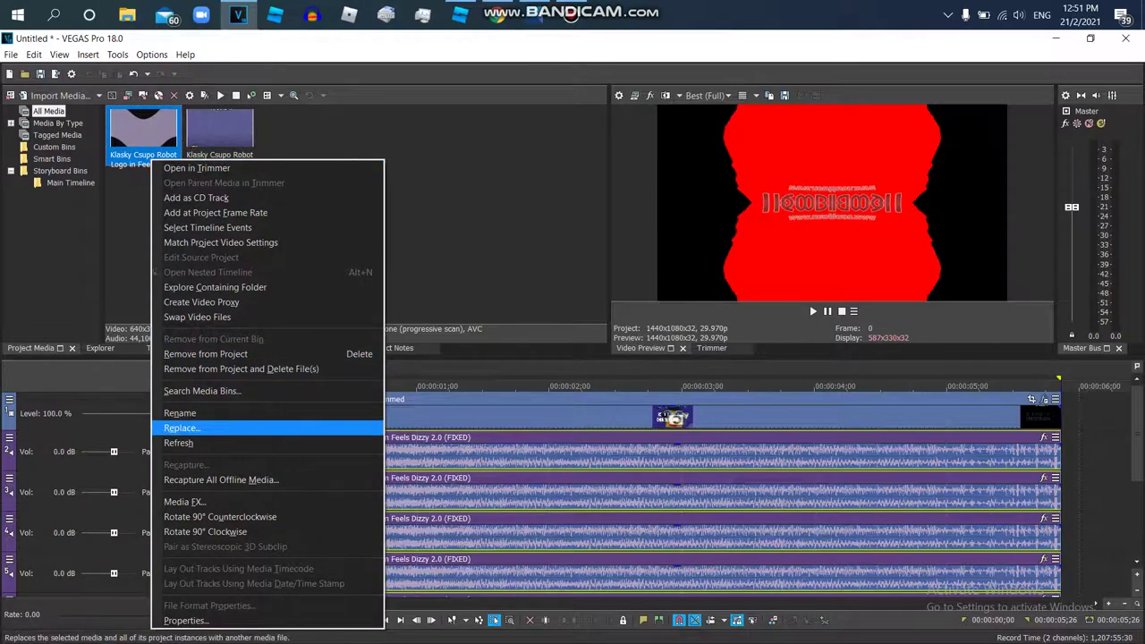
left_click(224, 426)
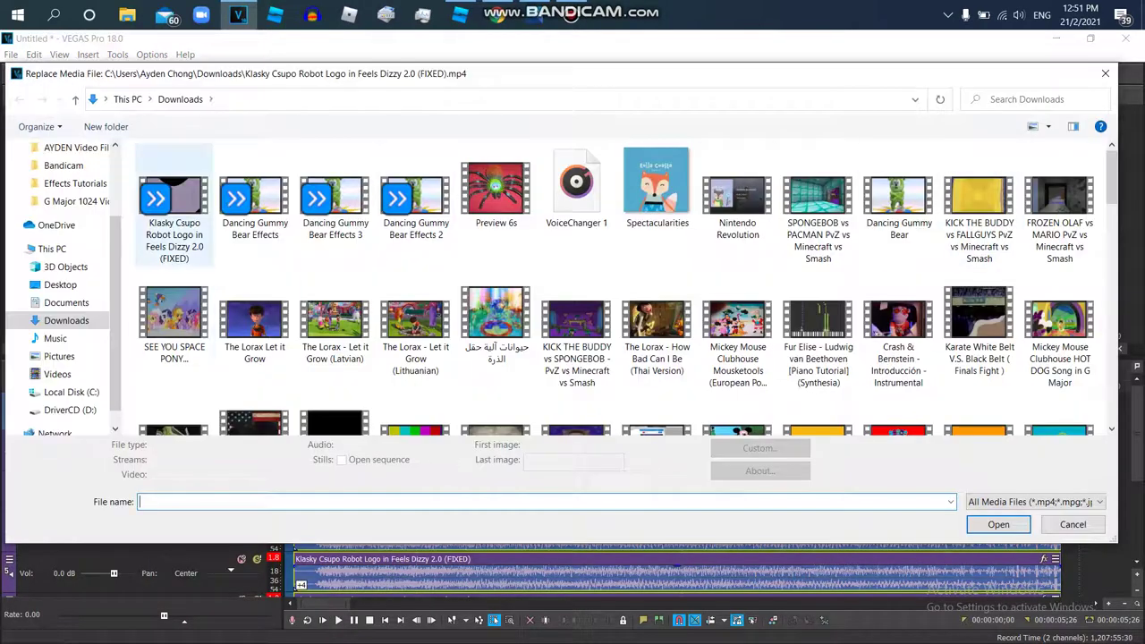
left_click_drag(115, 309, 115, 286)
left_click(75, 184)
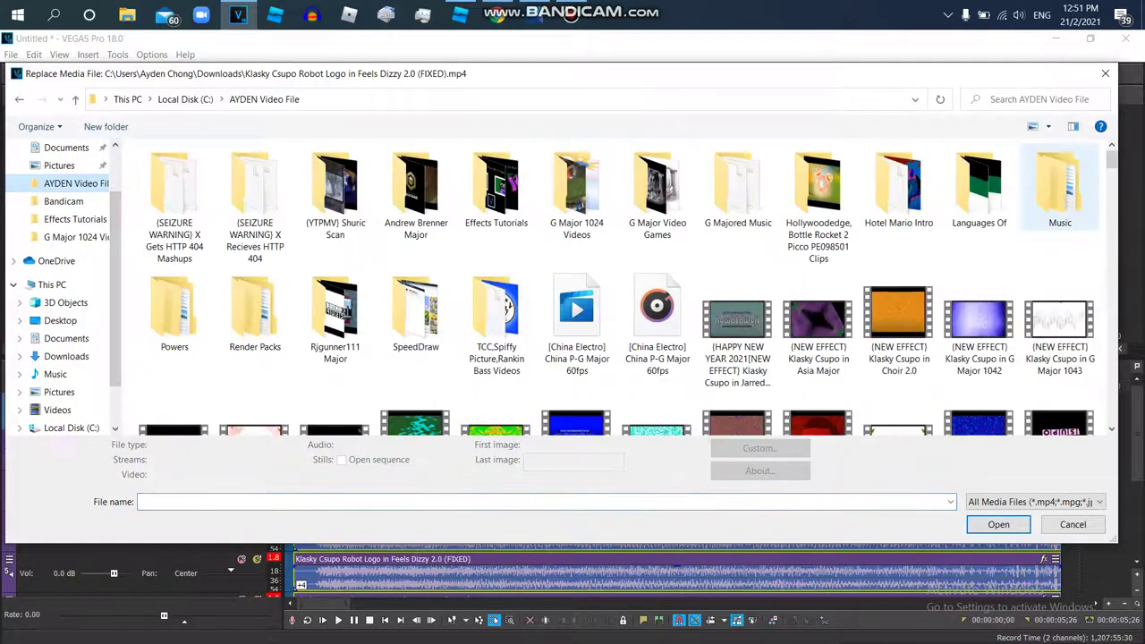
scroll(1061, 188, "down", 10)
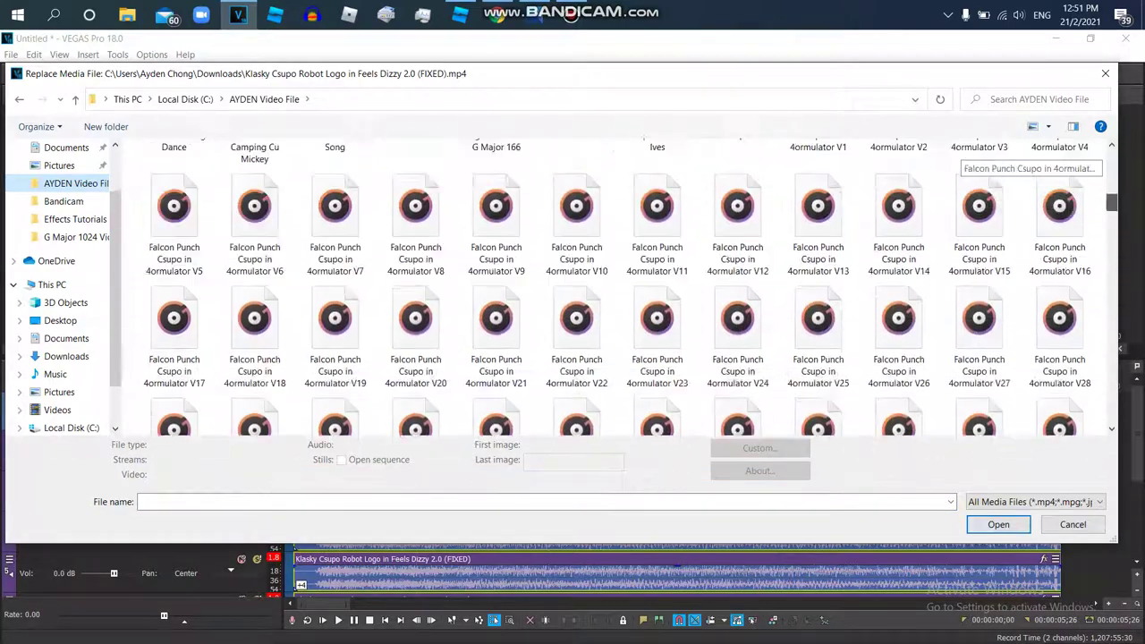
scroll(995, 158, "down", 5)
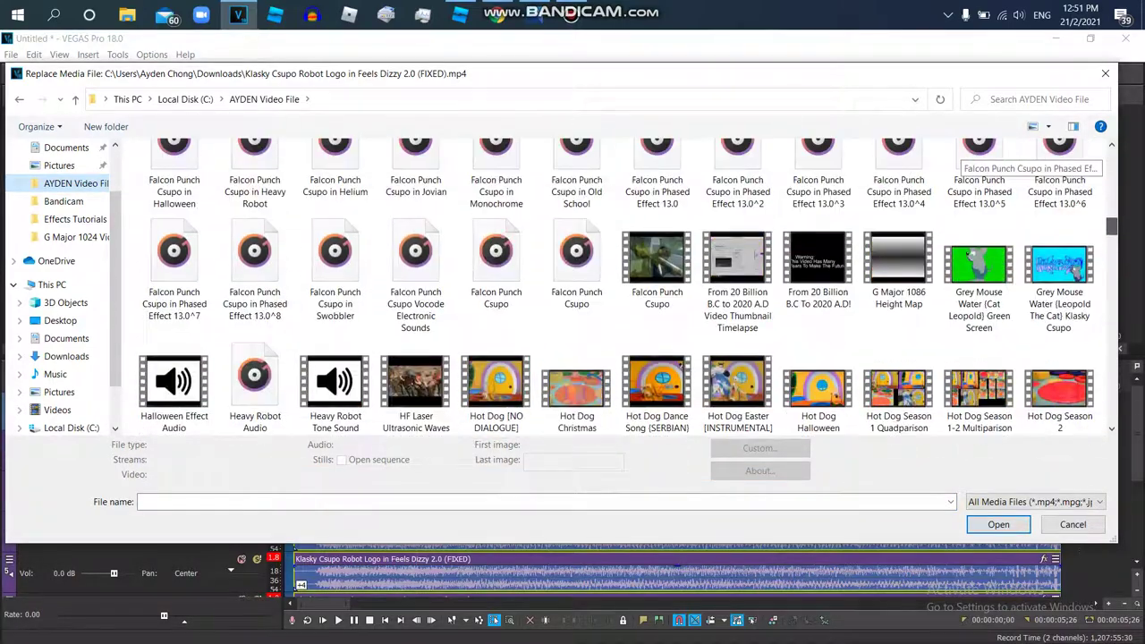
scroll(976, 154, "down", 5)
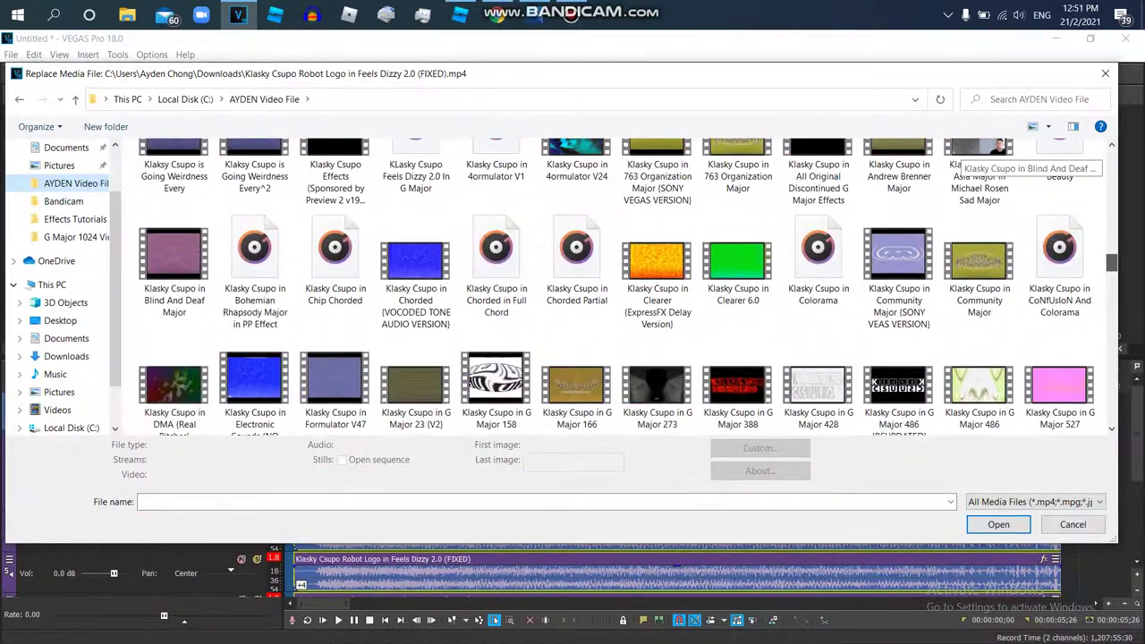
double_click(415, 197)
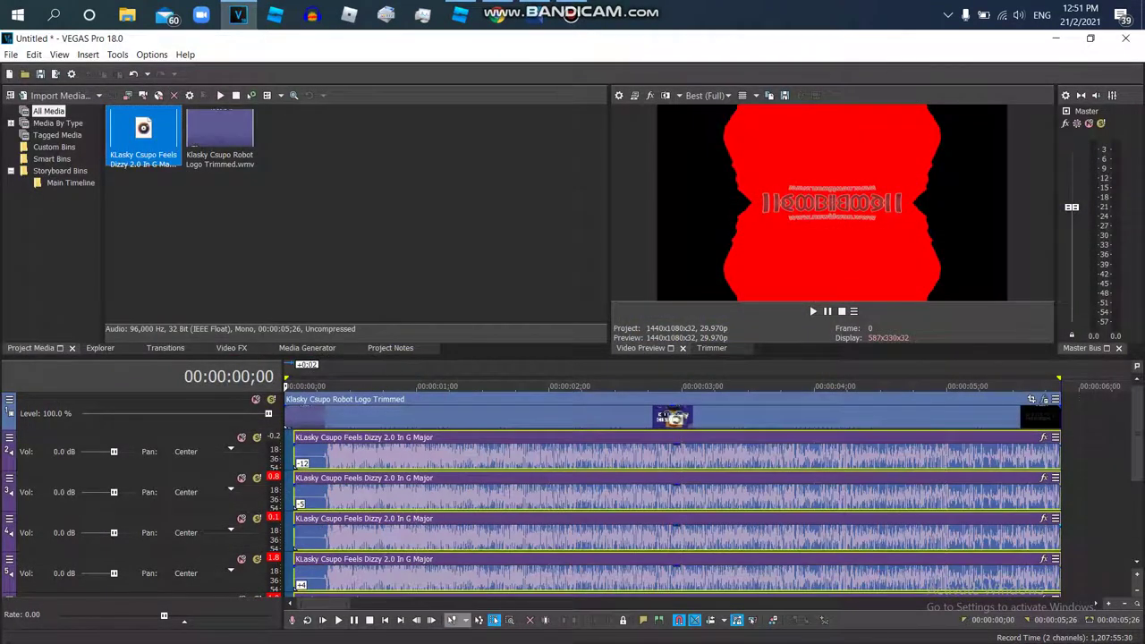
- Play back the project with the replaced audio and lower the master bus volume to -1.5 dB
left_click(813, 311)
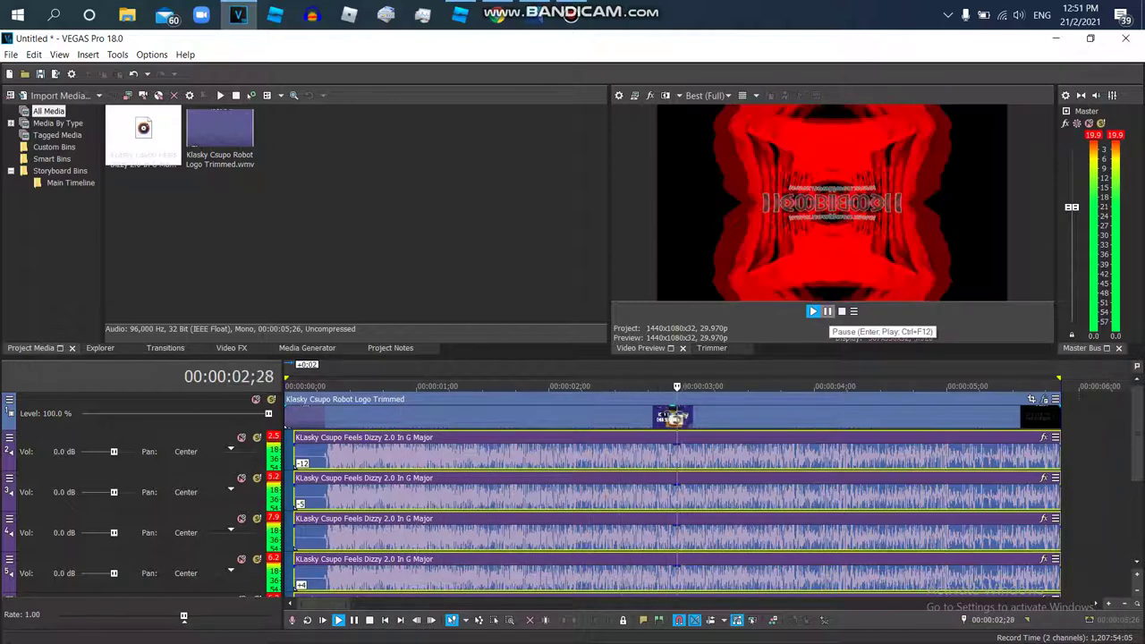
left_click(828, 312)
double_click(760, 379)
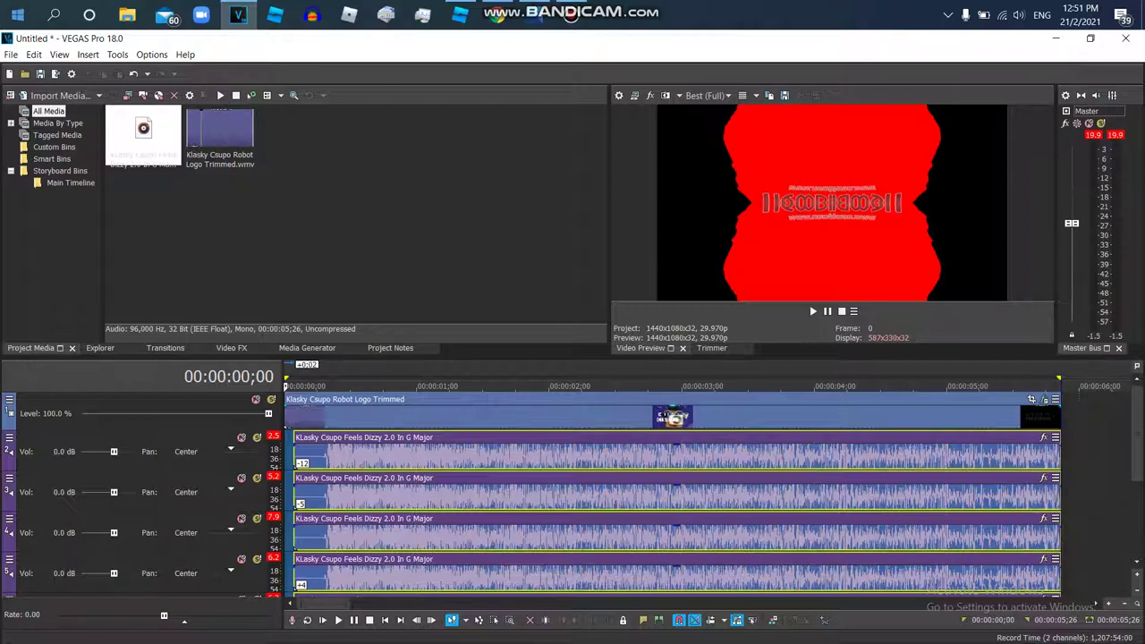
- Render the audio as "Klasky Csupo Feels Dizzy 2.0 In G Major^2" with the 96,000 Hz, 32 Bit (IEEE Float), Stereo Wave template
left_click(11, 54)
left_click(62, 186)
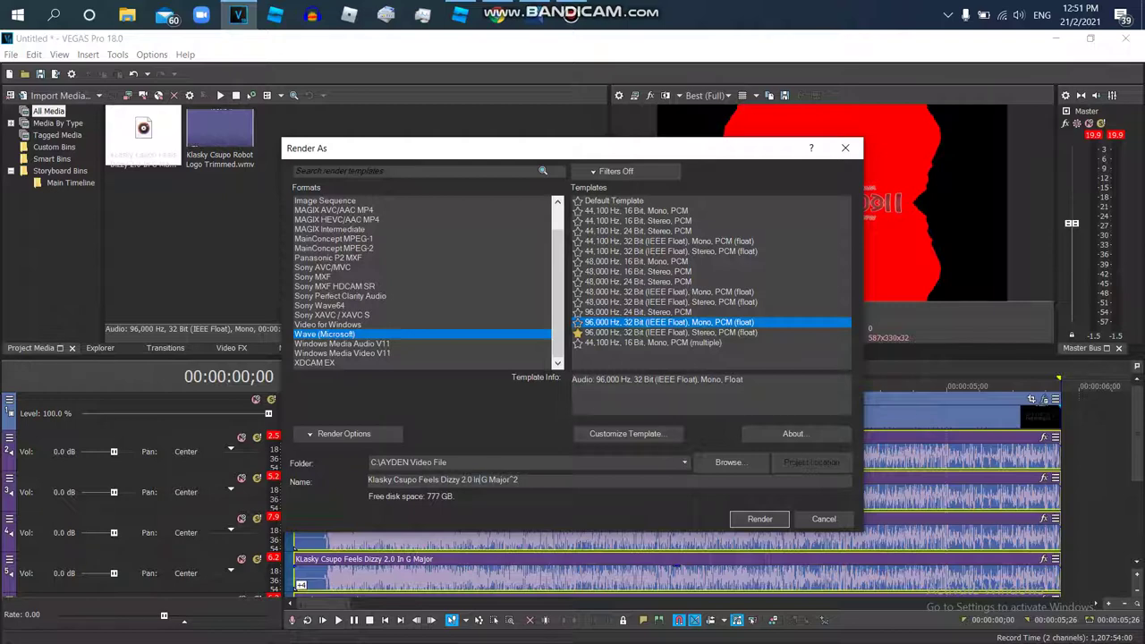
left_click(671, 333)
left_click(760, 519)
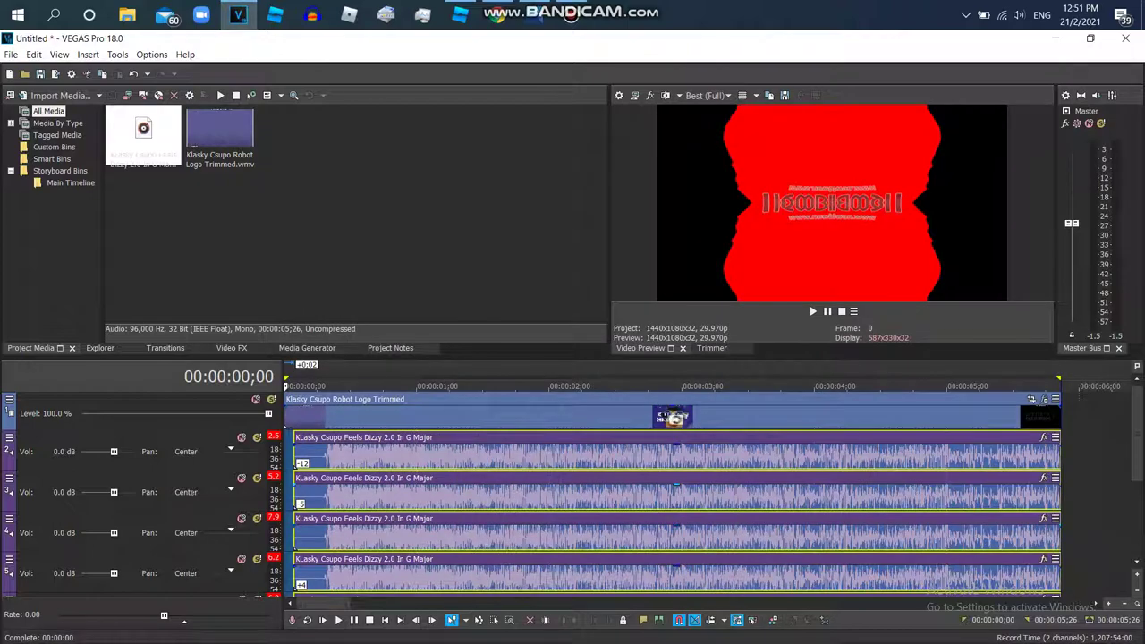
- Delete the layered audio events and place the rendered "Klasky Csupo Feels Dizzy 2.0 In G Major^2" file on the first audio track
right_click(746, 501)
left_click(778, 271)
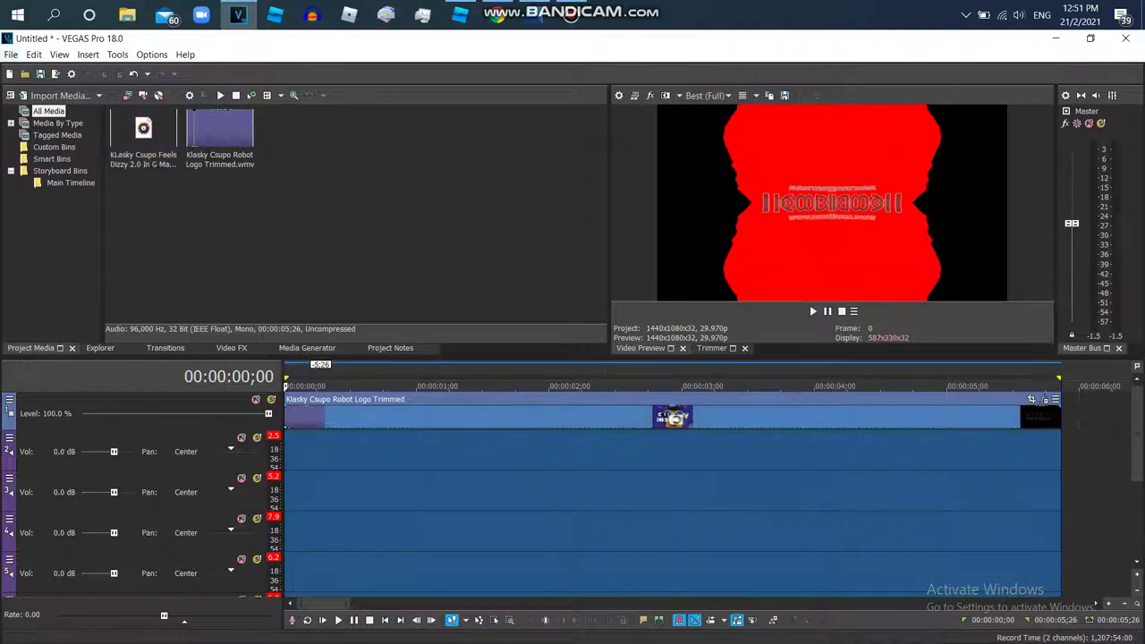
key("ctrl+o")
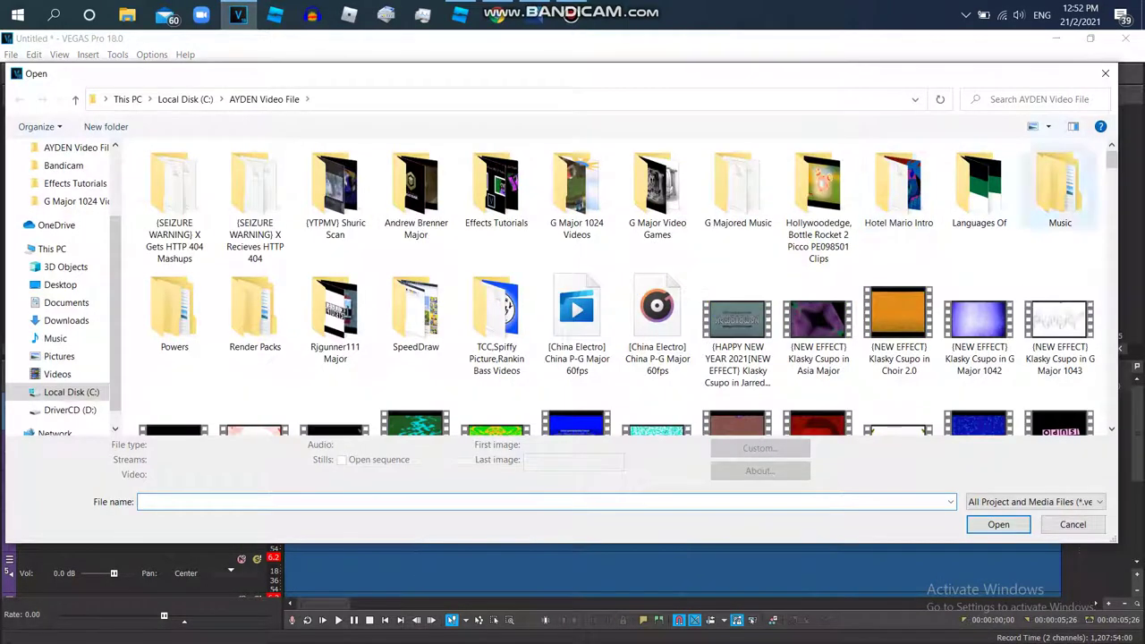
scroll(631, 295, "down", 15)
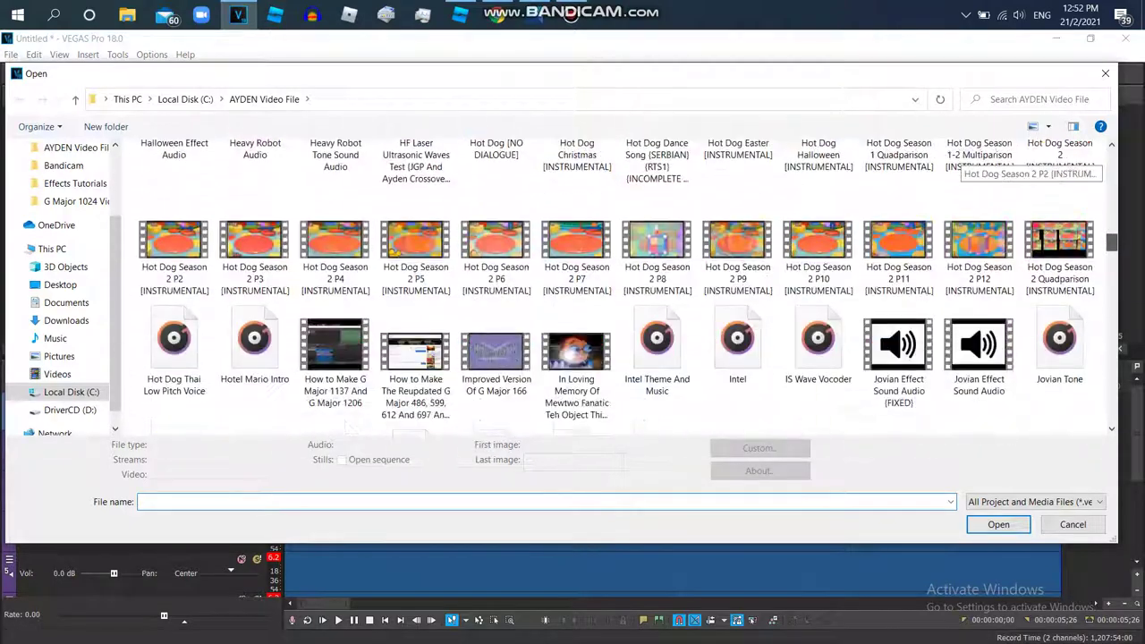
scroll(631, 295, "down", 3)
scroll(980, 287, "down", 2)
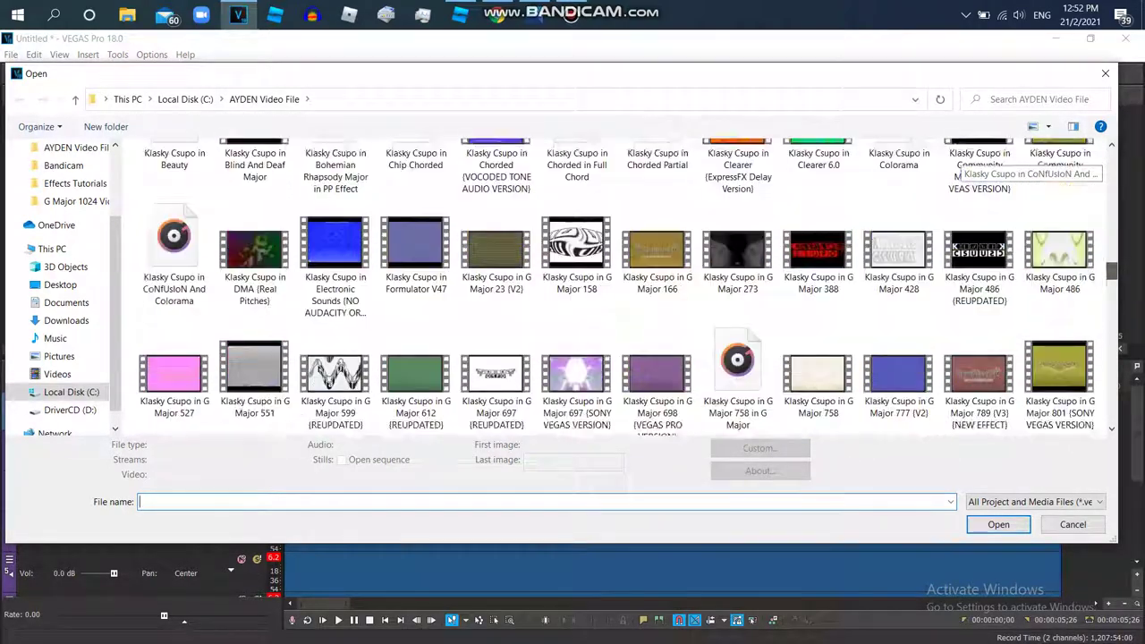
scroll(980, 287, "up", 5)
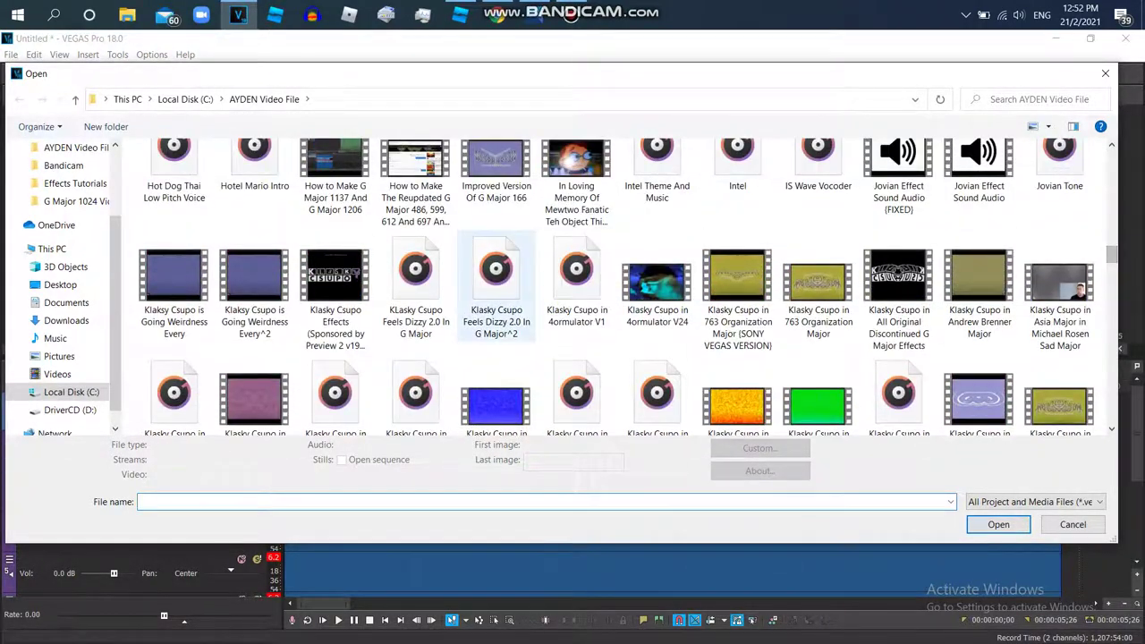
double_click(497, 278)
left_click_drag(626, 578, 626, 454)
- Add the ExpressFX Distortion plug-in to the "Klasky Csupo Feels Dizzy 2.0 In G Major^2" audio event
right_click(1097, 452)
left_click(964, 454)
left_click(1044, 438)
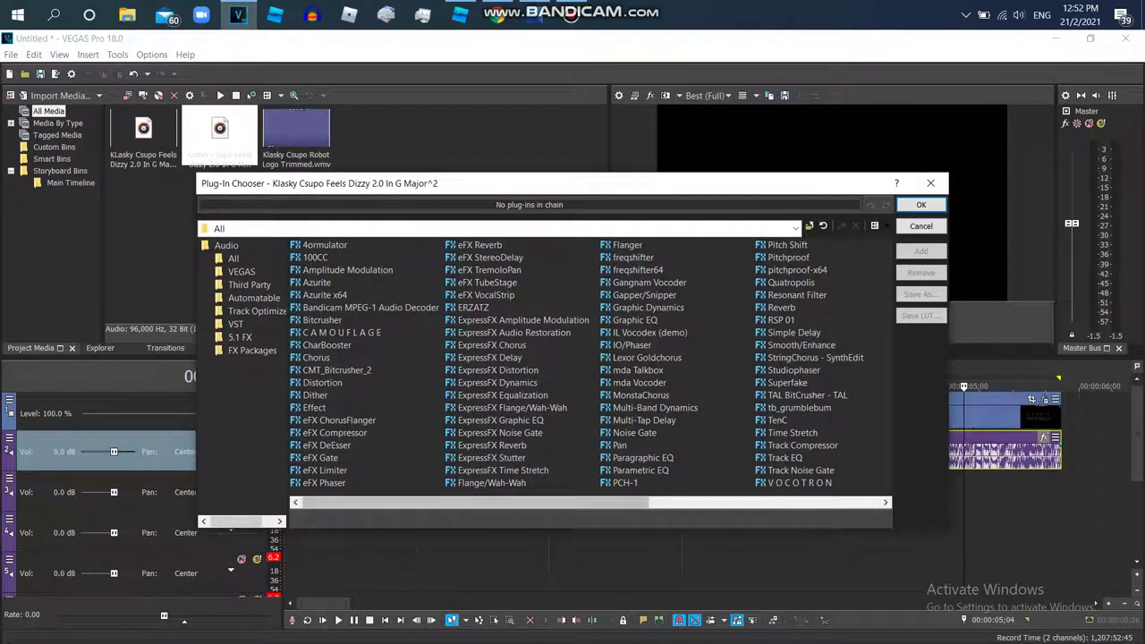
double_click(497, 370)
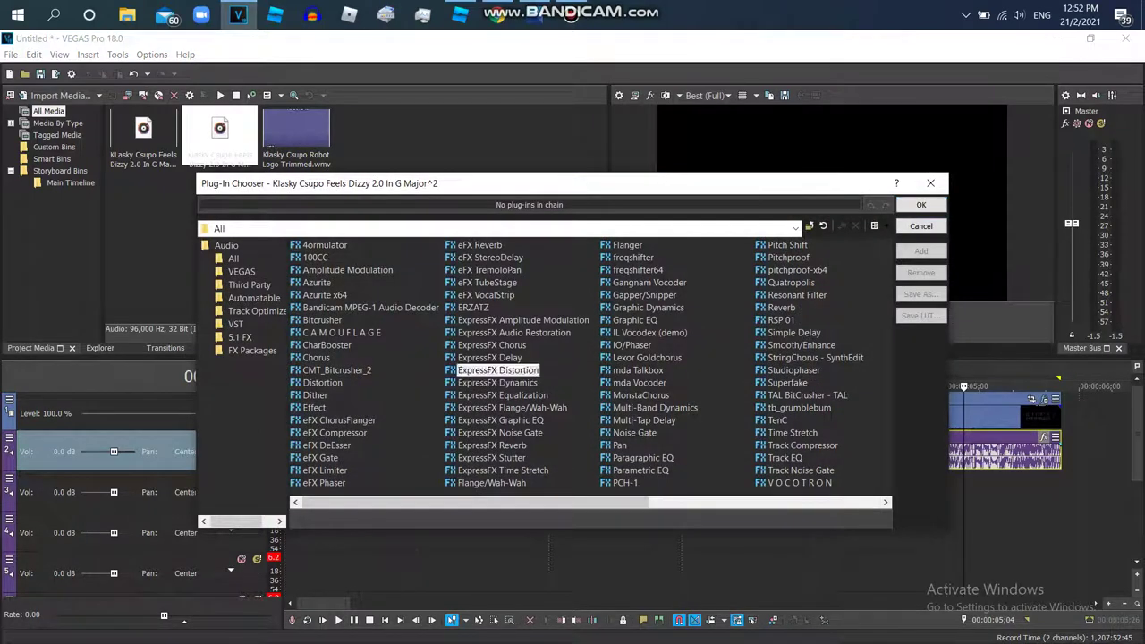
left_click(921, 205)
left_click(480, 276)
left_click(355, 327)
left_click(566, 218)
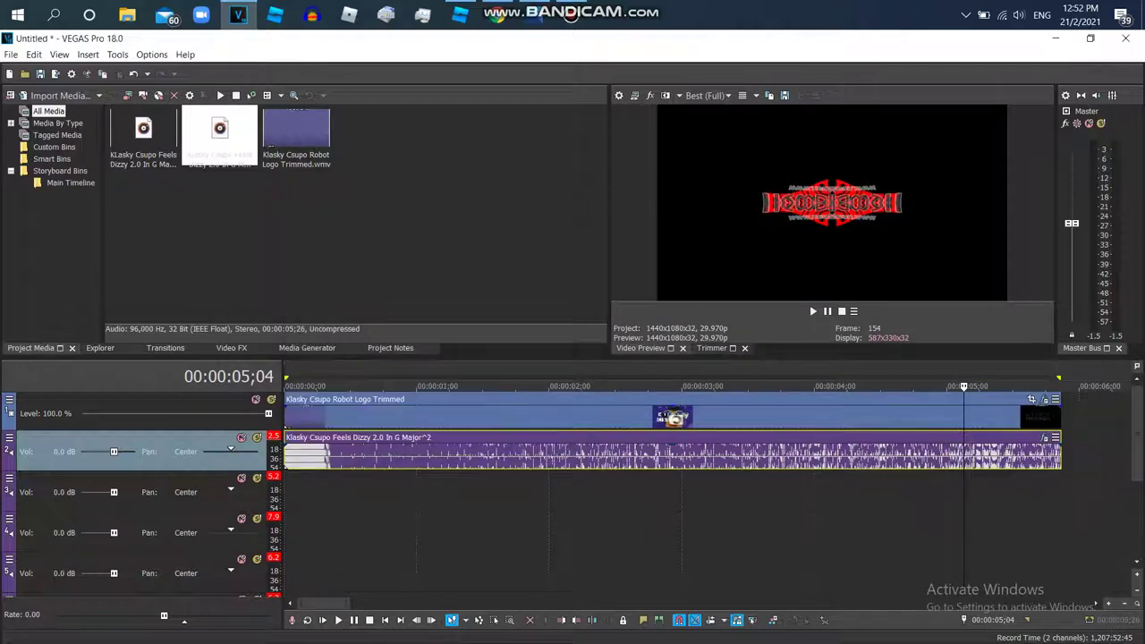
- Duplicate the distorted audio event's track and play back the project from the start
right_click(1086, 452)
left_click(1036, 333)
double_click(1017, 379)
left_click(813, 312)
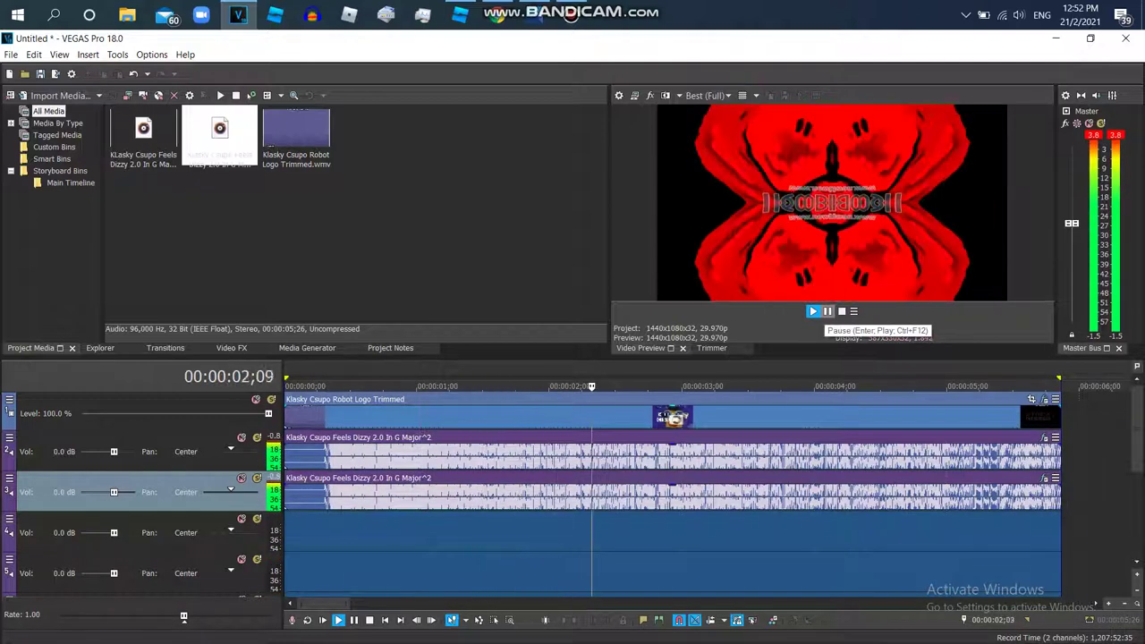
- Set the duplicated audio event to the élastique Pro method with a pitch change of -2 and play back the result
left_click(774, 492)
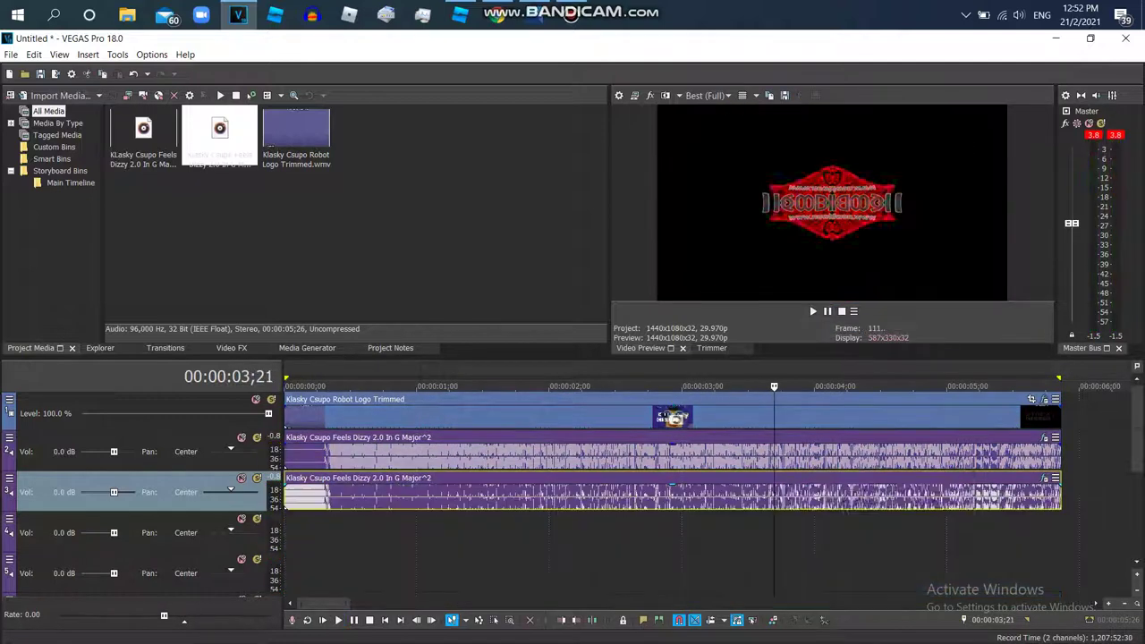
right_click(774, 493)
left_click(809, 634)
left_click(613, 279)
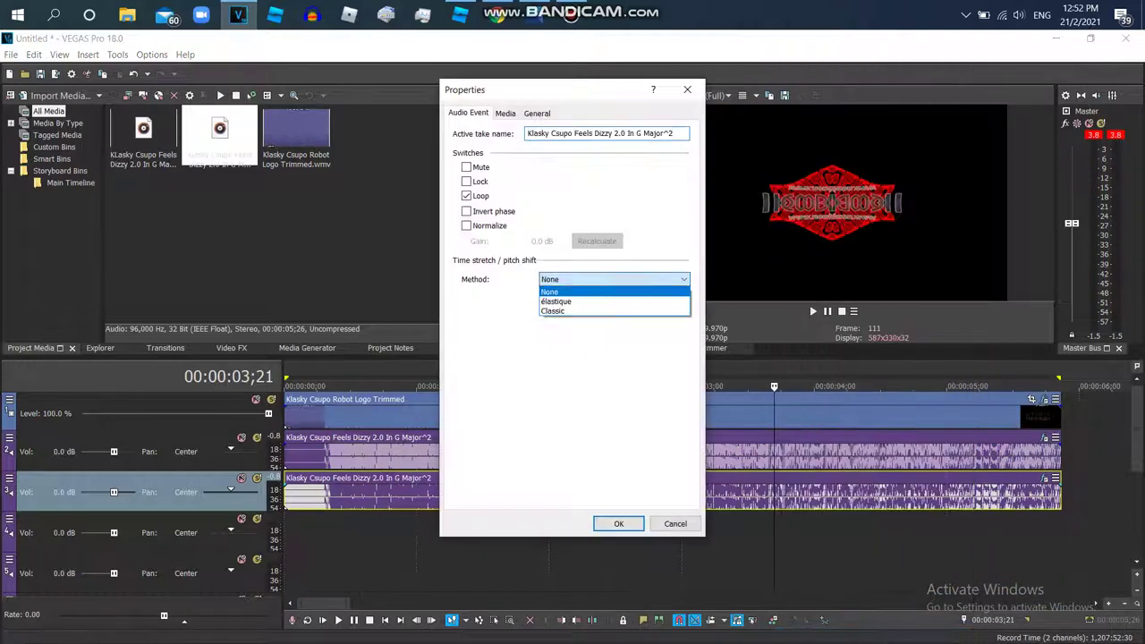
left_click(573, 301)
left_click(614, 300)
left_click(573, 312)
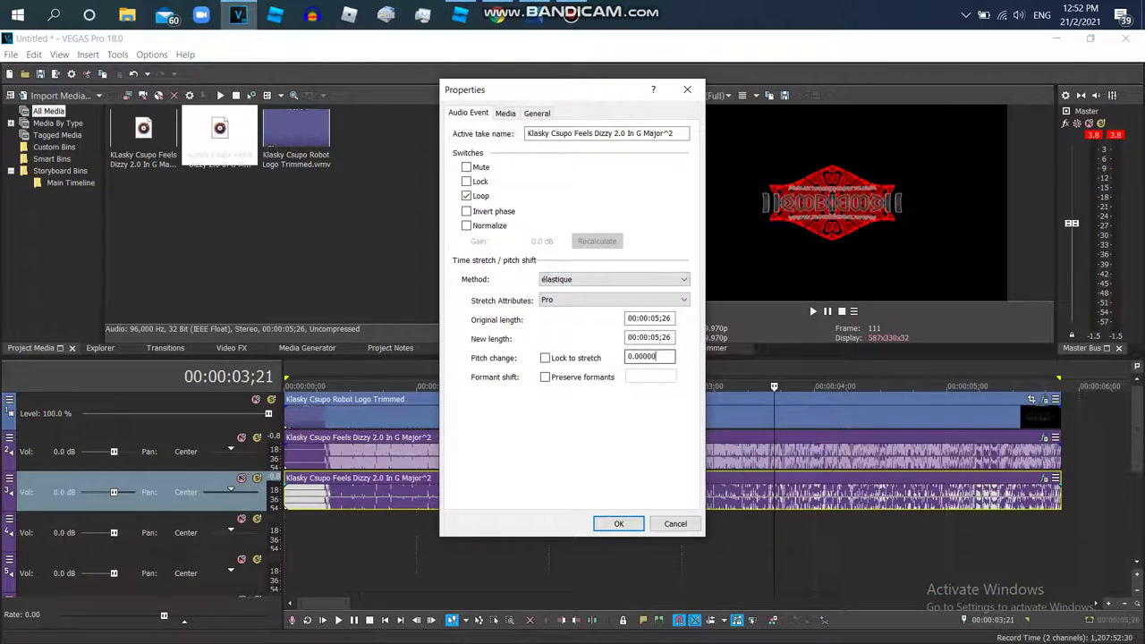
left_click(619, 525)
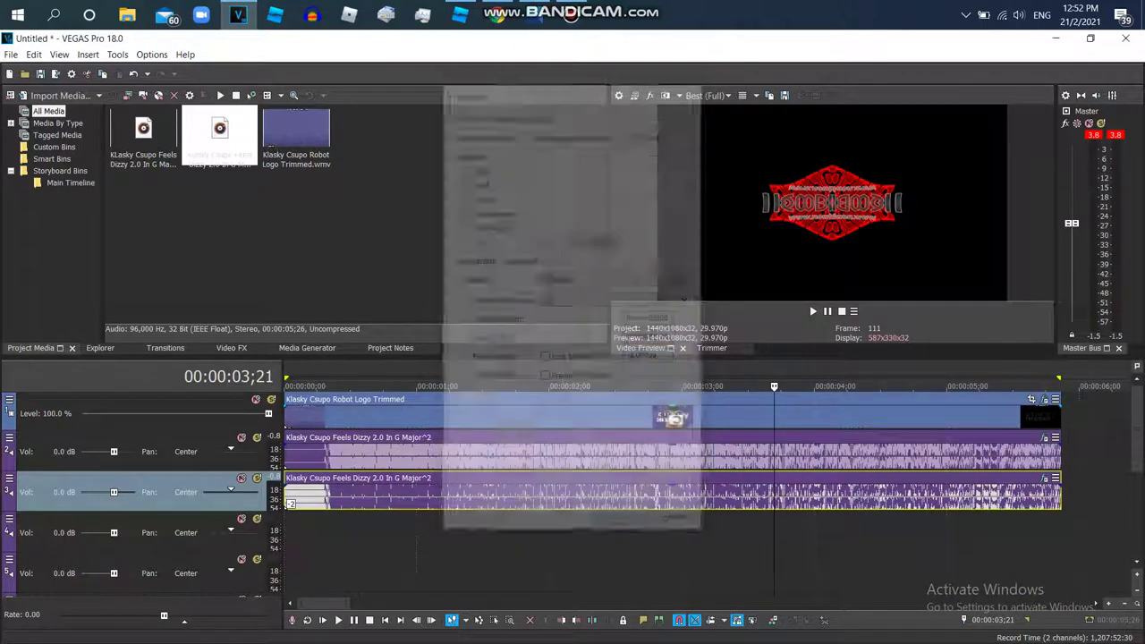
double_click(739, 492)
left_click(813, 311)
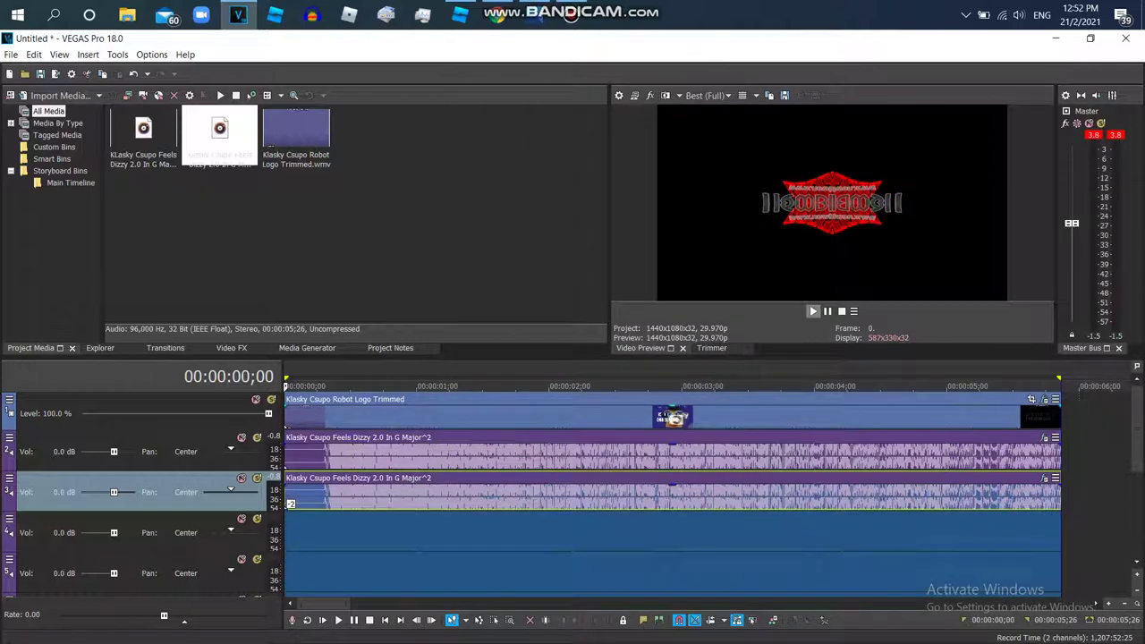